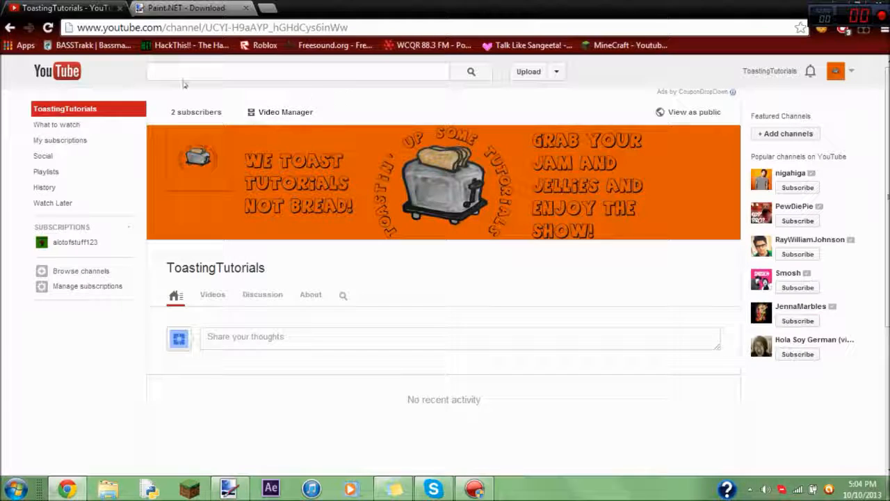
drag(155, 88, 208, 174)
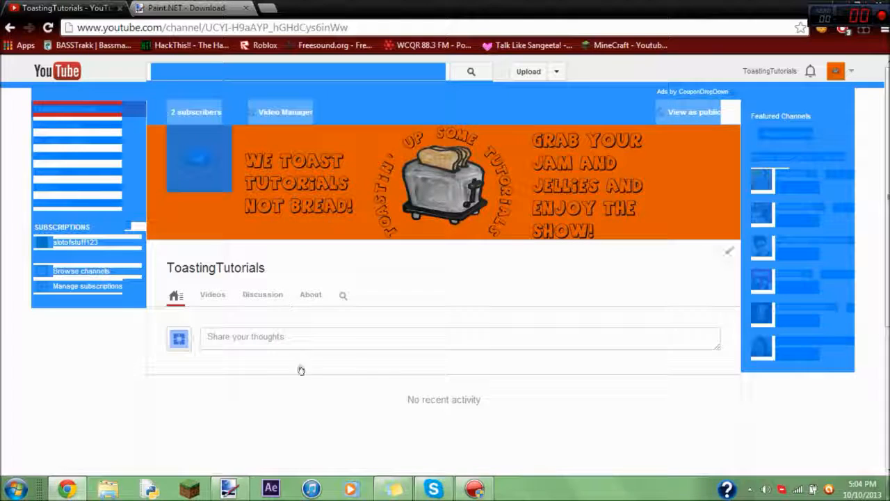
click(420, 337)
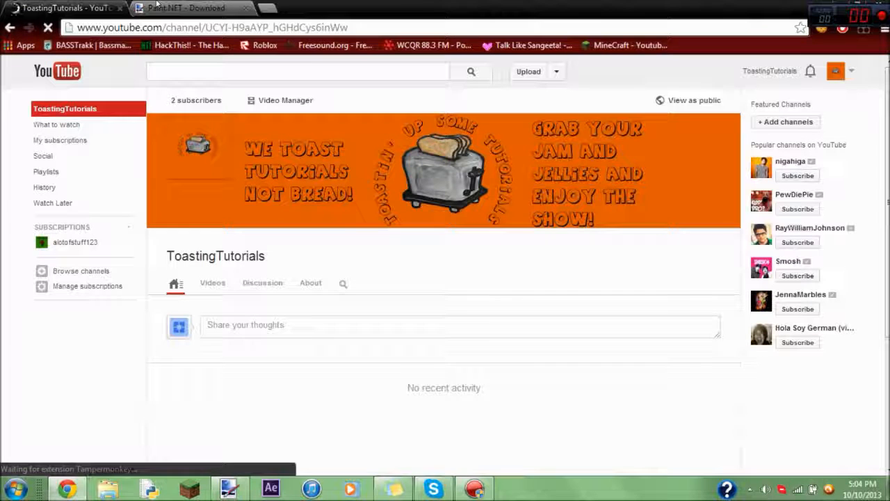
Step: Open the Paint.NET download page and examine the supported Windows versions and minimum hardware requirements
click(202, 8)
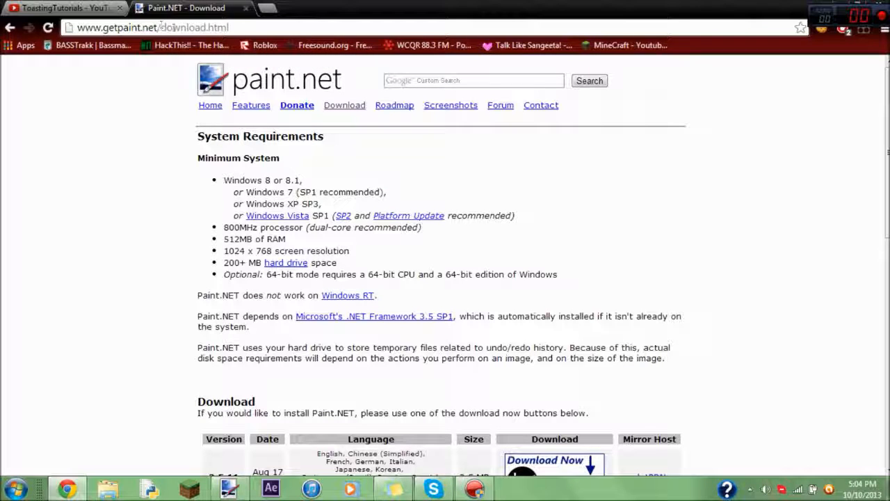
click(336, 106)
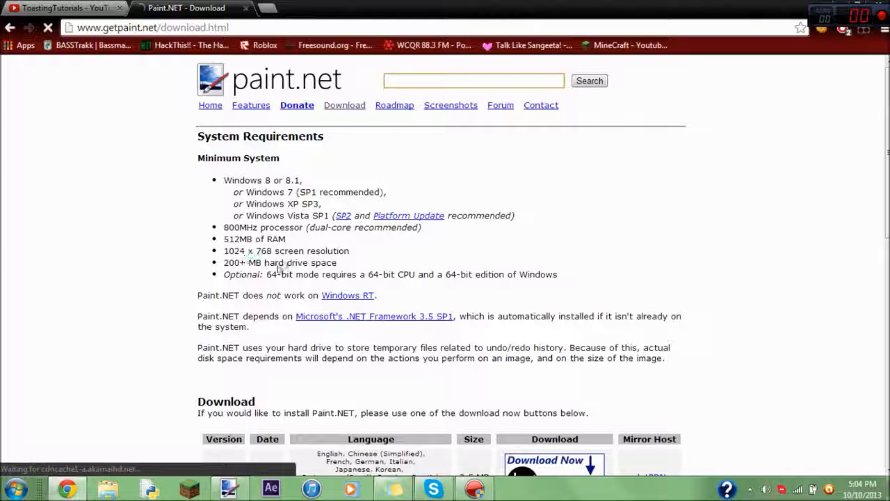
scroll(292, 234, down, 1)
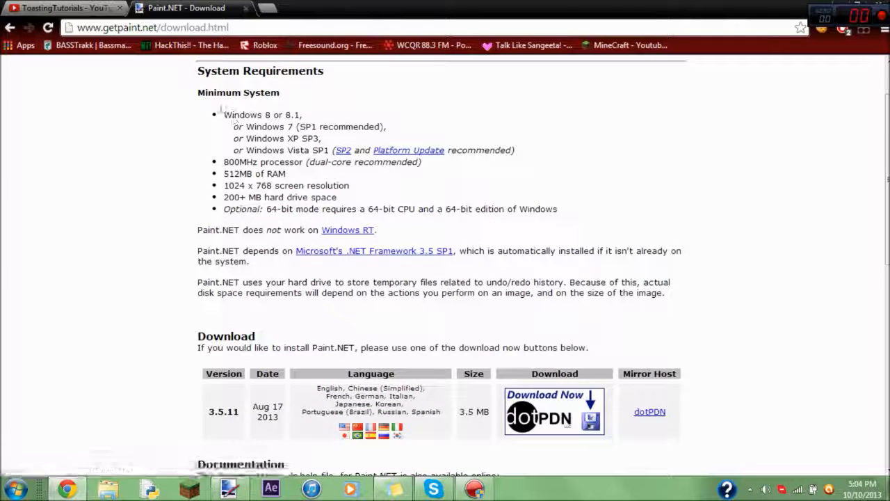
drag(222, 115, 318, 127)
drag(375, 129, 528, 150)
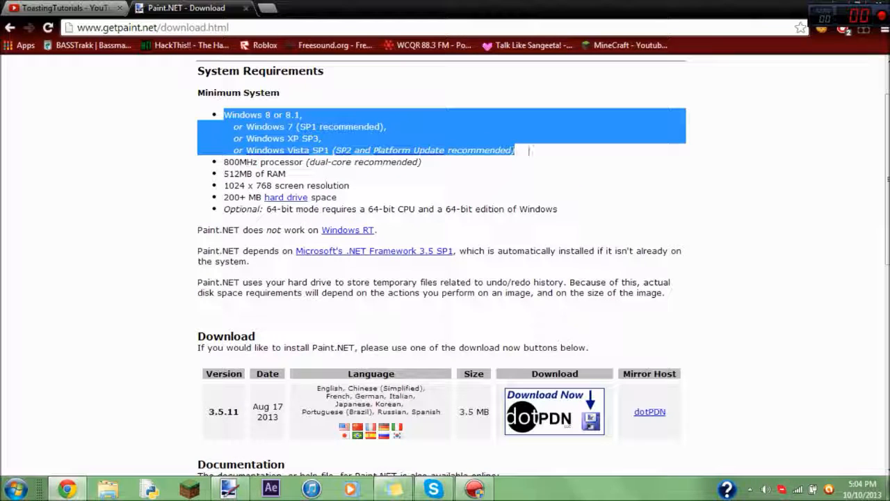
click(565, 179)
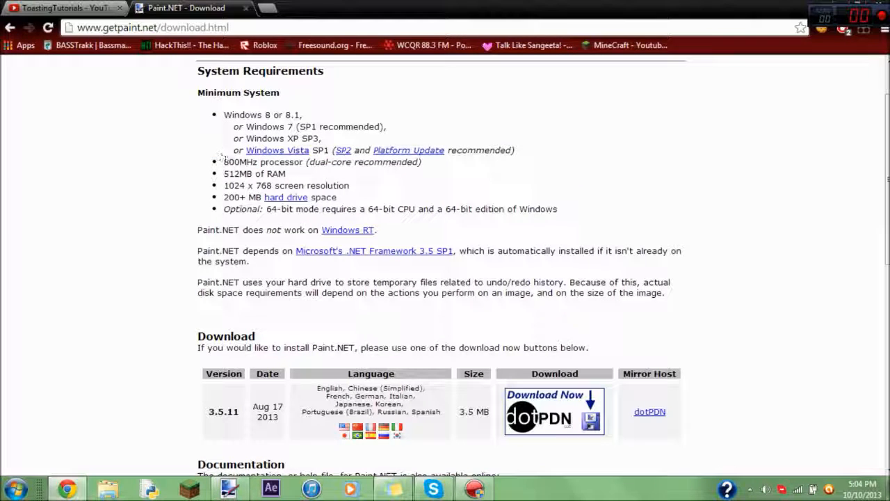
mouse_move(223, 161)
mouse_down()
mouse_move(236, 173)
mouse_move(334, 185)
mouse_move(392, 210)
mouse_move(479, 212)
mouse_up()
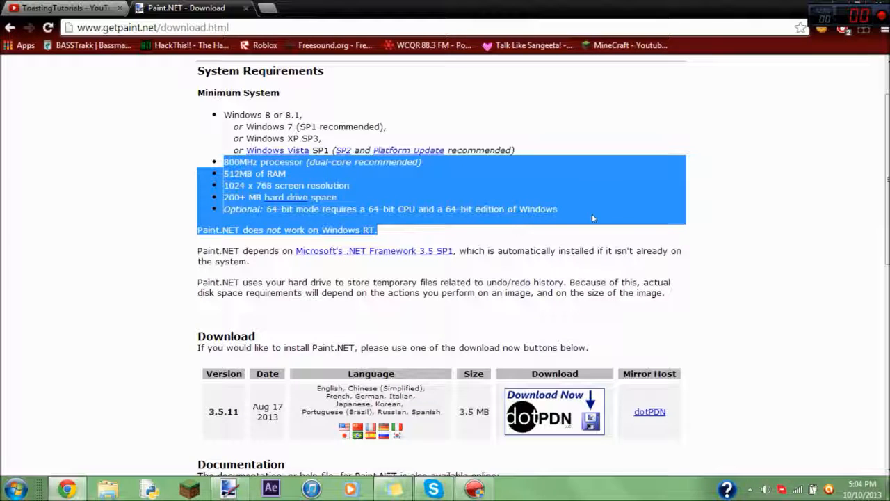
drag(592, 218, 309, 221)
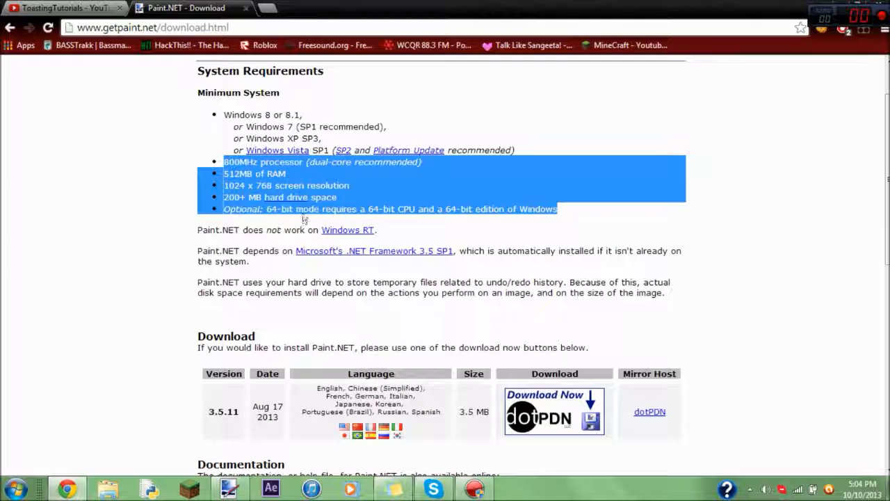
click(530, 203)
drag(546, 208, 258, 119)
click(710, 166)
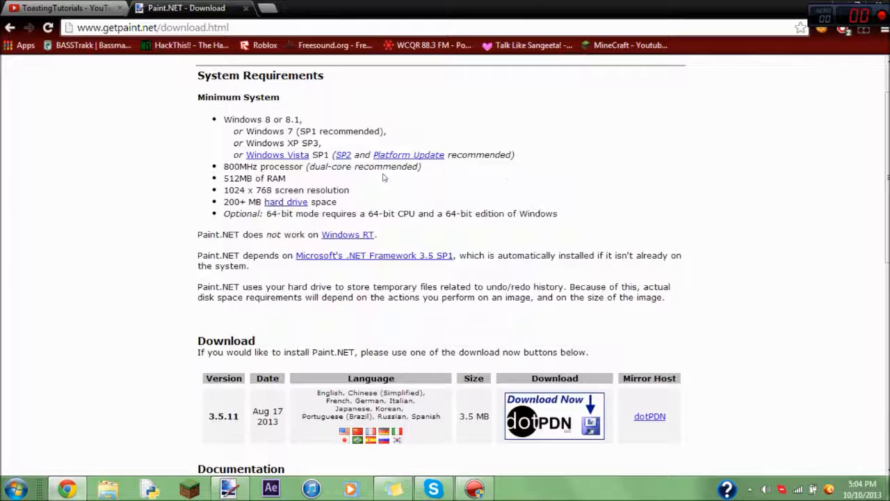
Step: Look through the rest of the Paint.NET page, covering the download table, documentation, plugins and logo sections
scroll(297, 180, down, 5)
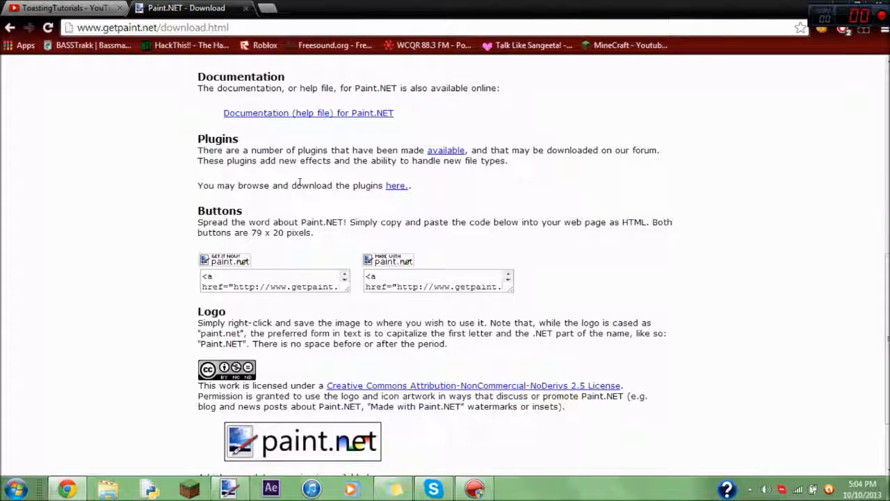
scroll(300, 182, down, 2)
scroll(304, 185, up, 10)
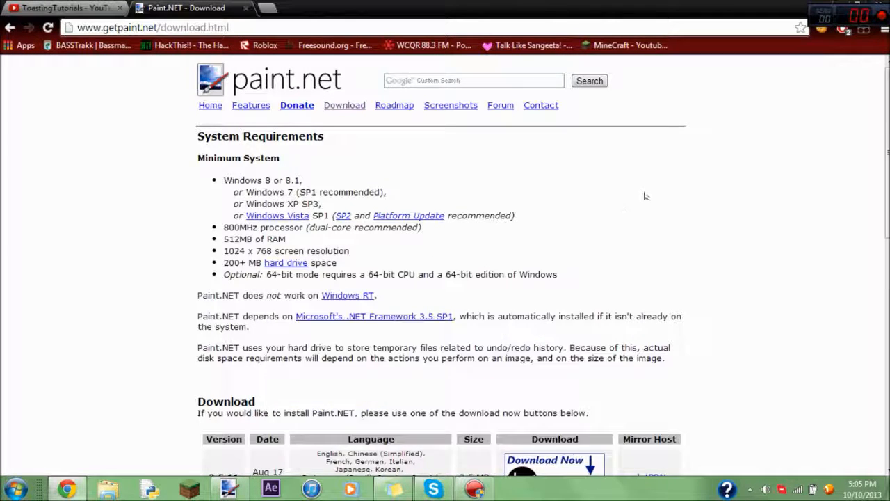
scroll(499, 153, down, 2)
scroll(499, 153, up, 2)
mouse_move(258, 215)
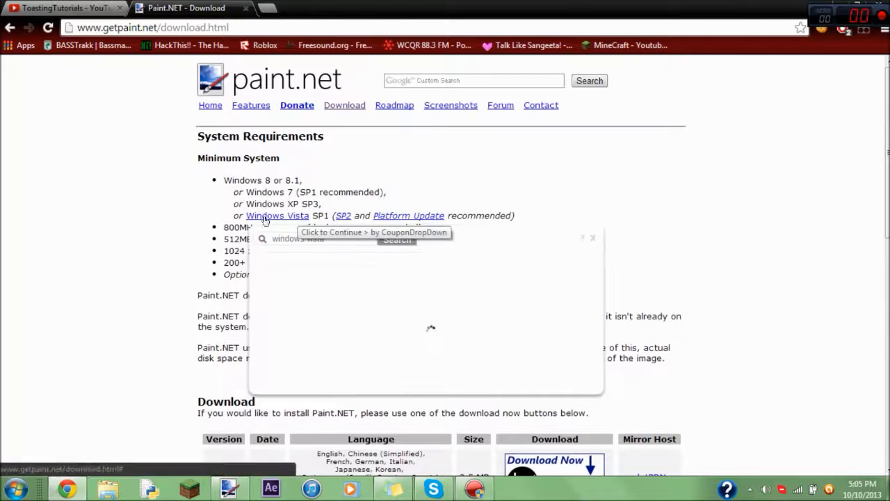
scroll(449, 189, down, 4)
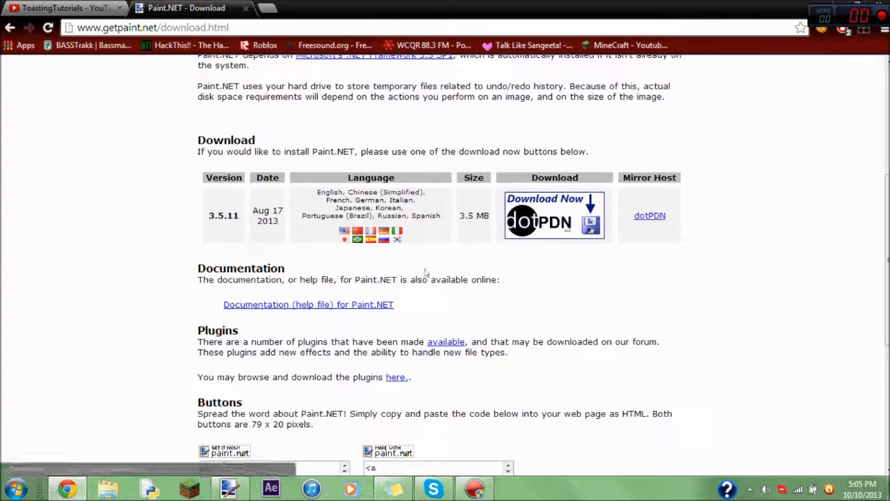
scroll(425, 272, up, 4)
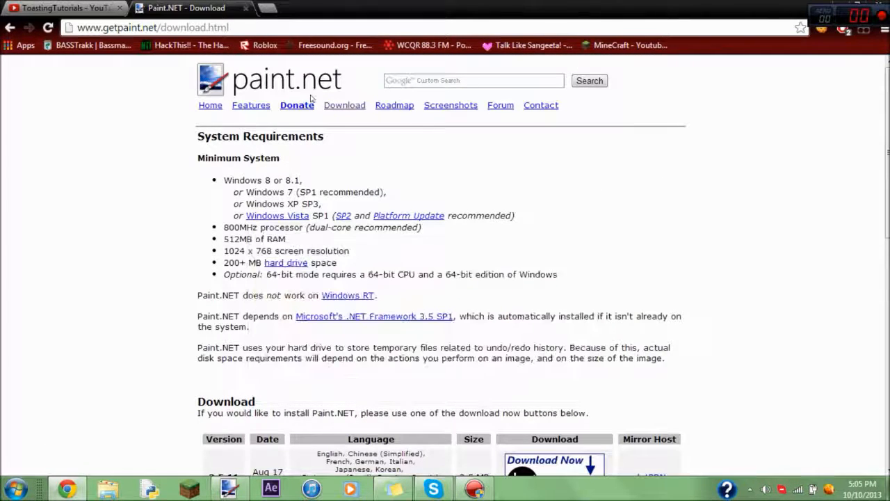
Step: Switch to Paint.NET and bring up the blank 463 x 516 image among the open images
click(78, 6)
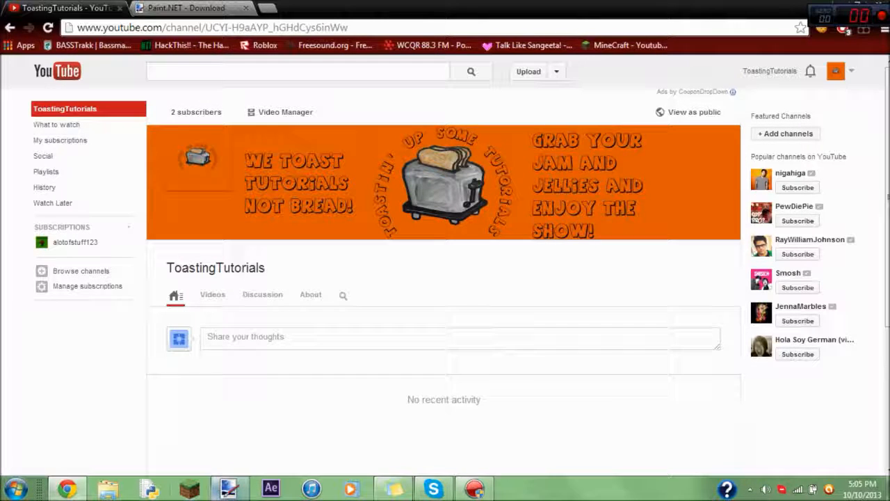
click(235, 490)
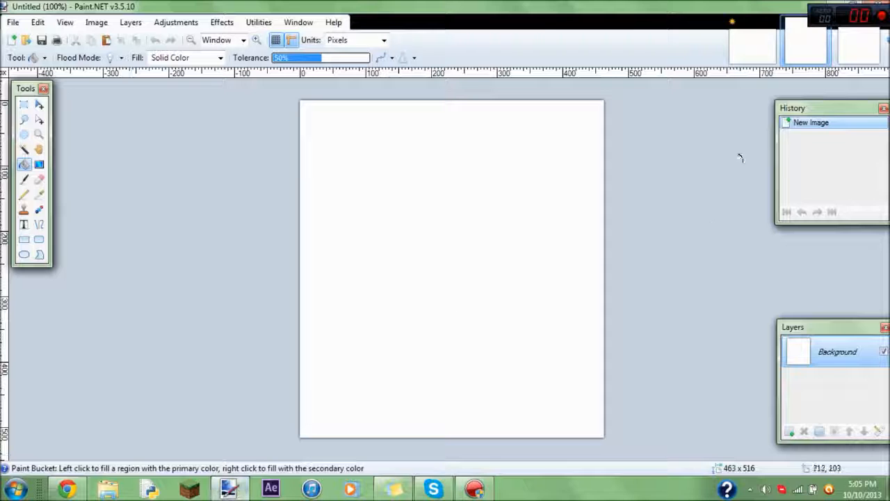
click(755, 54)
click(793, 44)
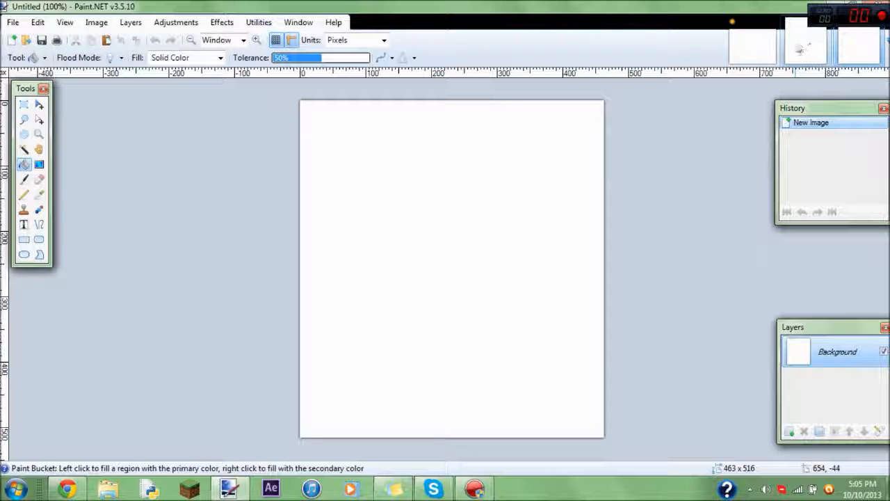
click(743, 46)
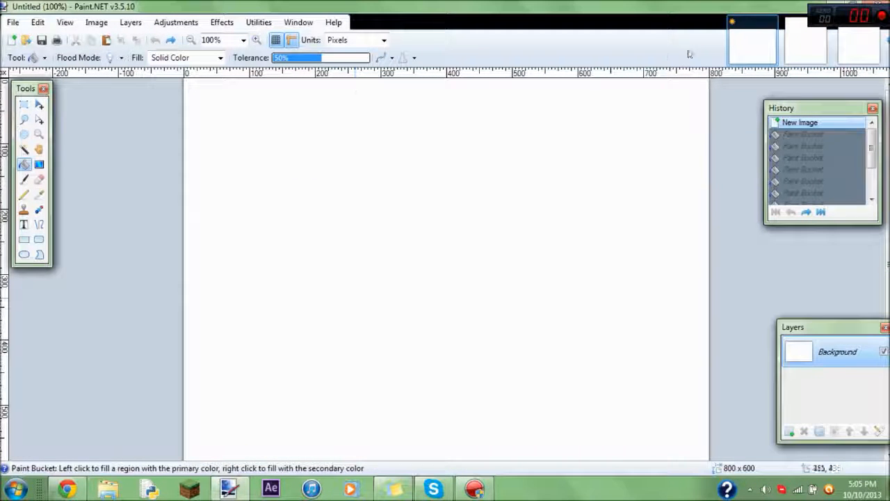
click(807, 42)
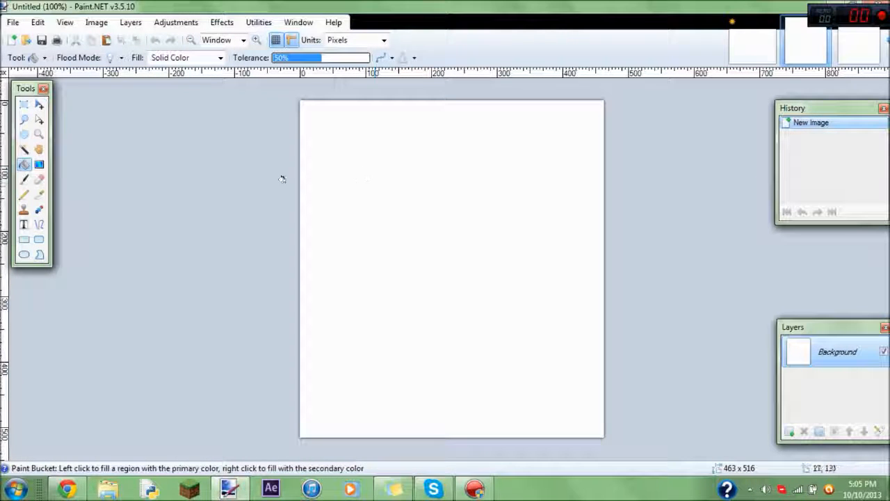
Step: Make a rectangular selection of about 276 x 279 pixels and move the selected pixels toward the canvas's upper-right corner
click(24, 107)
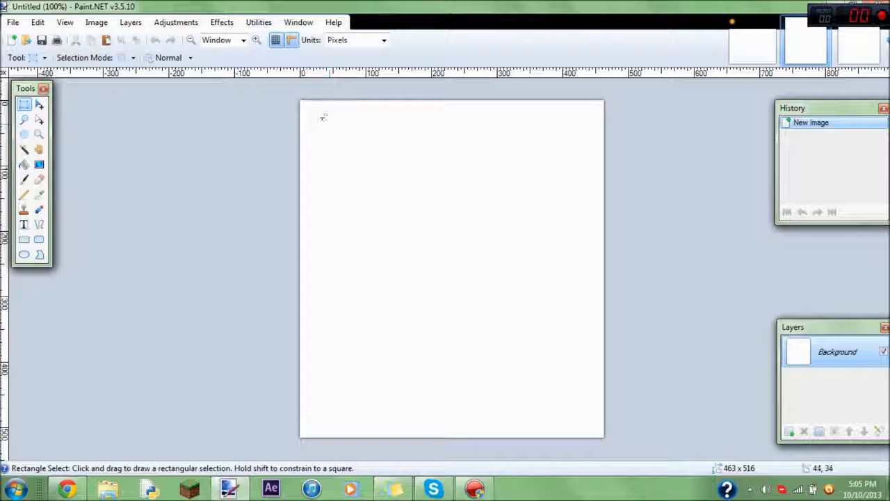
drag(338, 140, 520, 322)
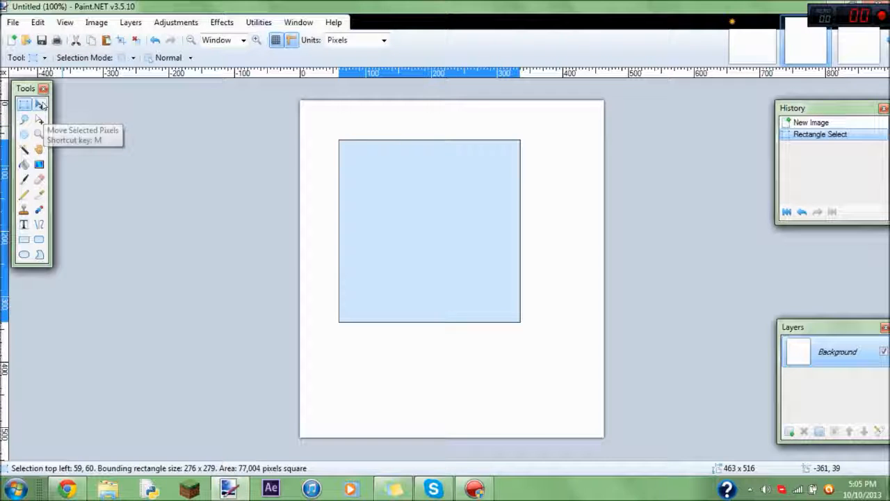
click(39, 104)
mouse_move(401, 226)
mouse_down()
mouse_move(500, 190)
mouse_move(392, 232)
mouse_move(401, 221)
mouse_up()
Step: Undo the pixel moves and the rectangular selection
click(801, 212)
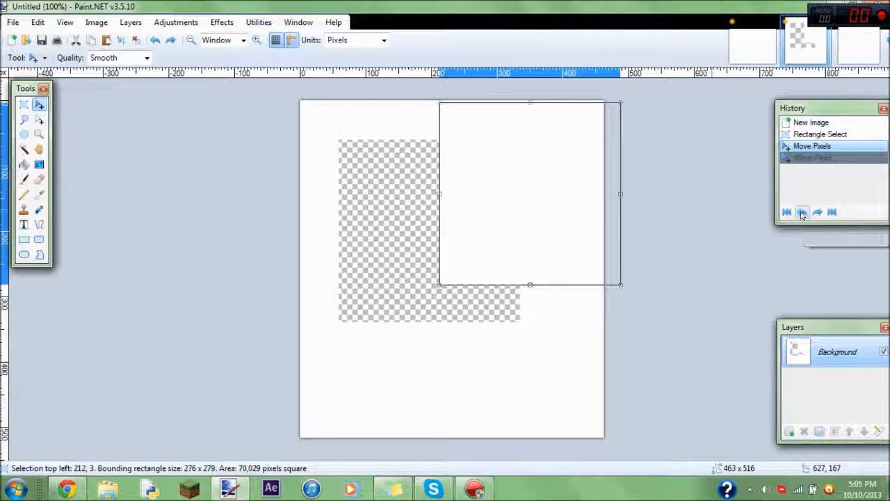
click(802, 212)
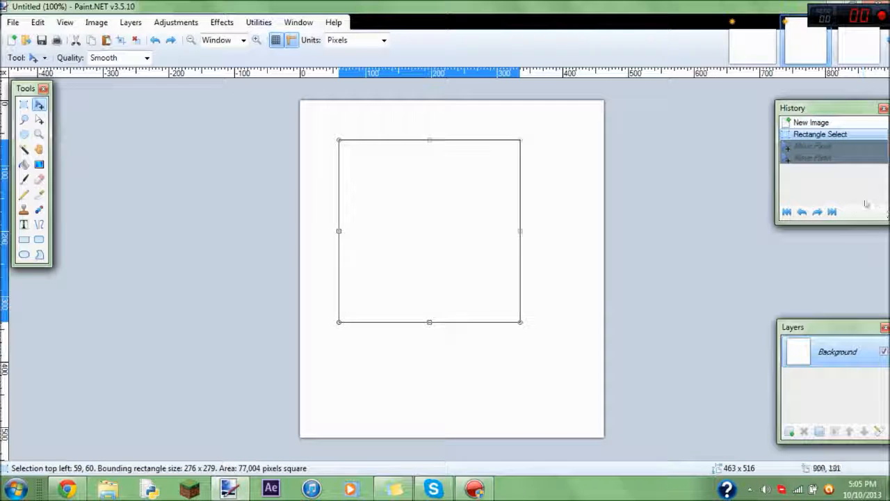
click(802, 212)
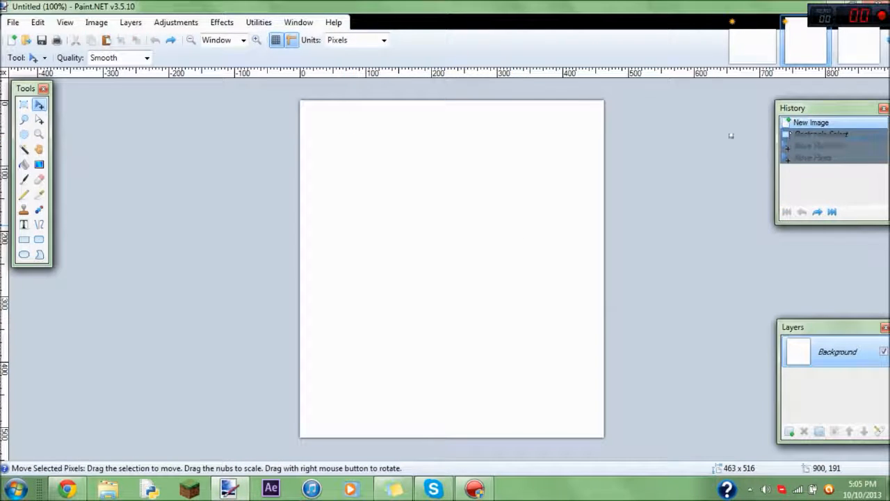
Step: Make a small elliptical selection in the upper part of the canvas and undo it
click(25, 105)
click(24, 135)
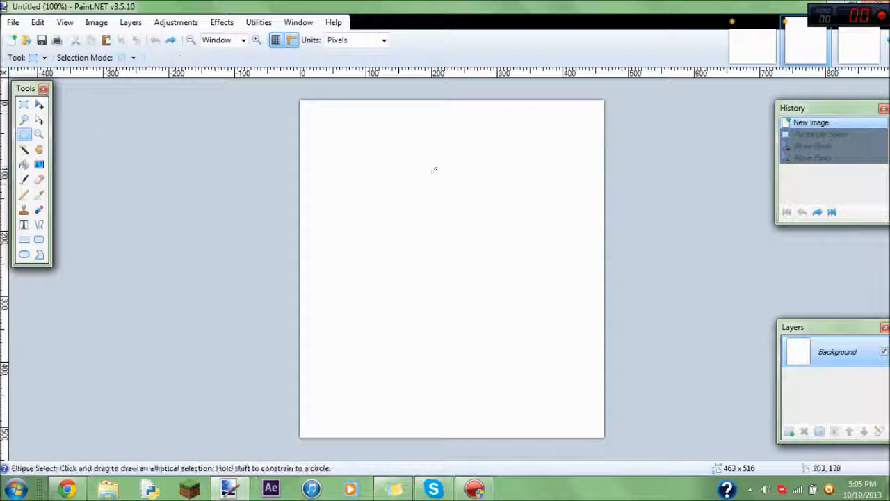
drag(370, 140, 421, 192)
click(800, 211)
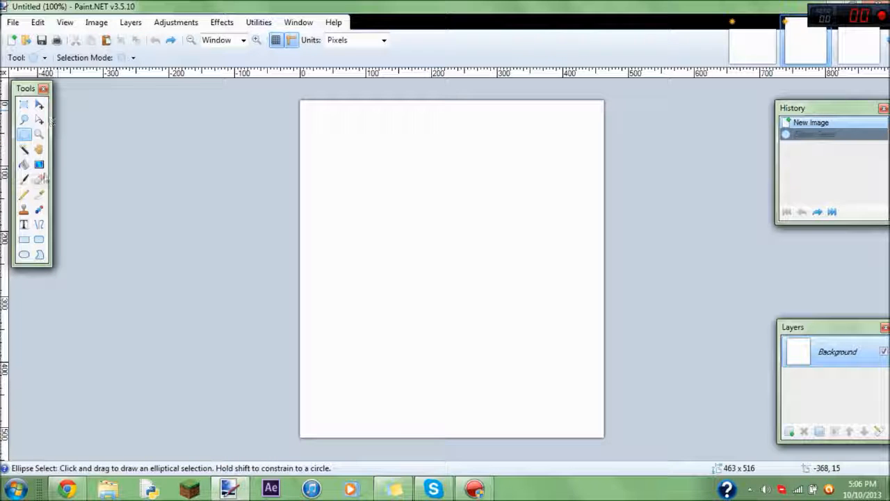
Step: Fill the whole canvas with solid black using the Paint Bucket and undo the fill
click(39, 149)
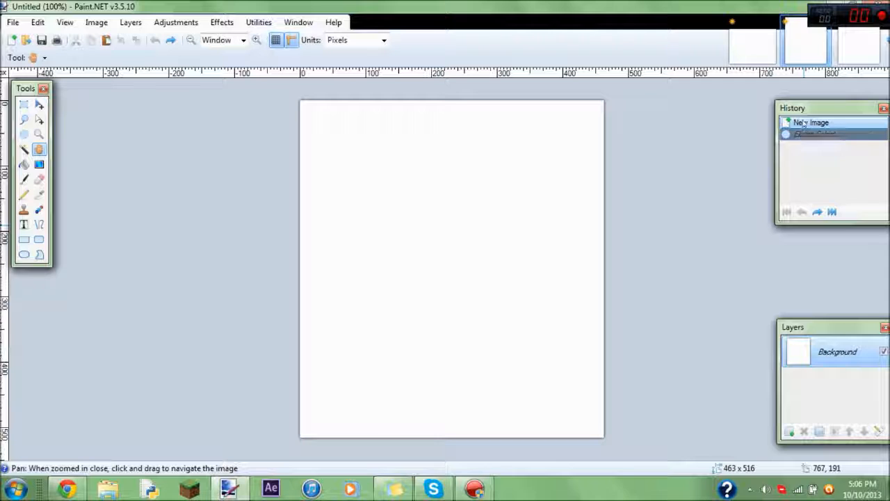
click(23, 164)
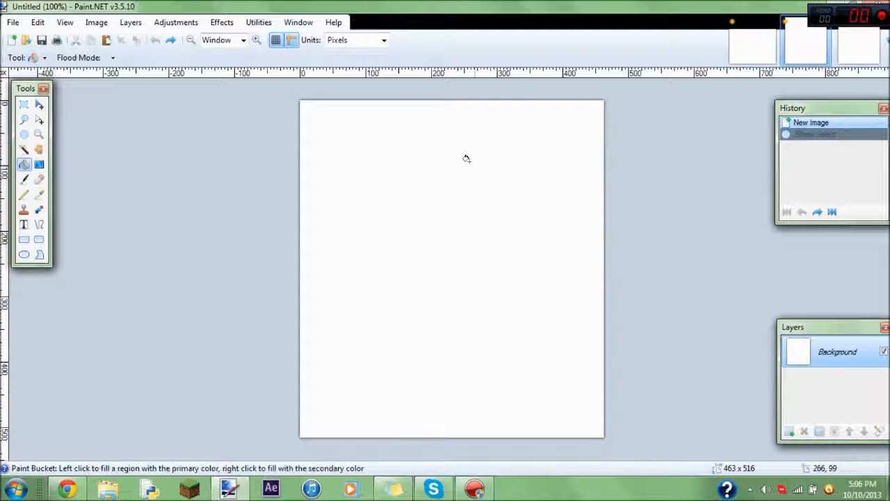
click(396, 182)
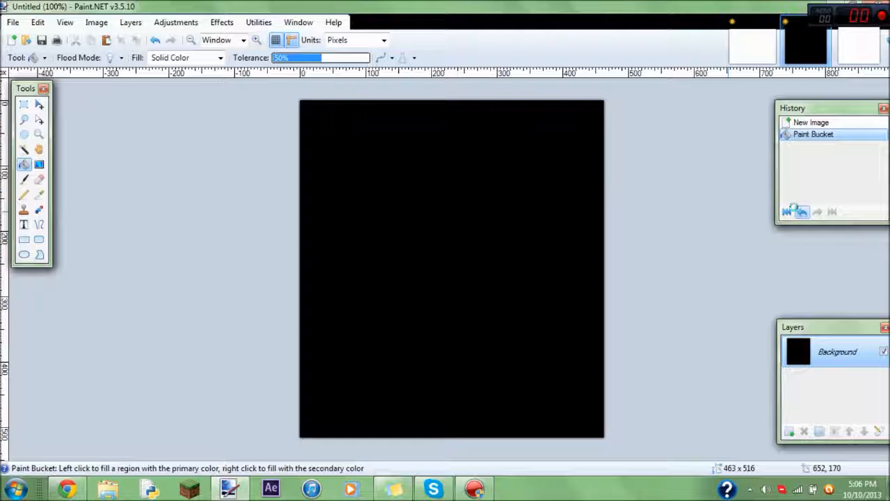
click(802, 212)
Step: Paint a thin S-like curve with brush width 2, and a thick looping stroke over it with brush width 25
click(24, 180)
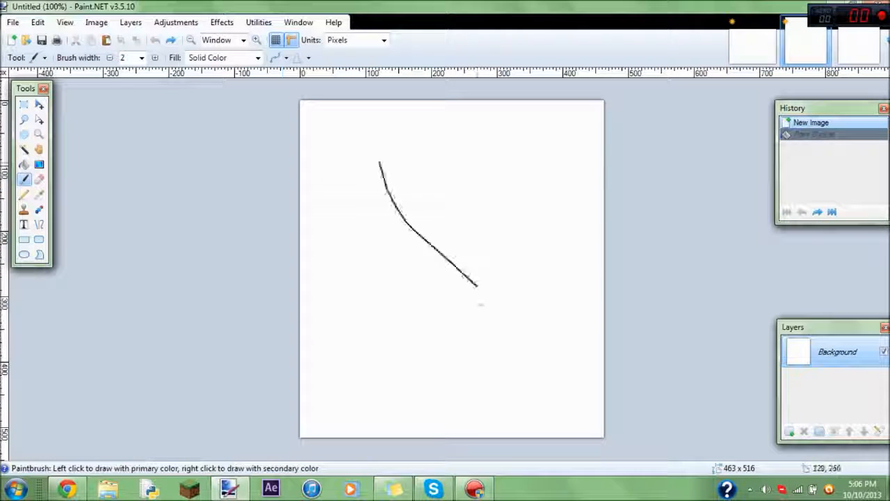
mouse_move(480, 304)
mouse_down()
mouse_move(440, 394)
mouse_move(390, 356)
mouse_up()
click(142, 57)
click(177, 255)
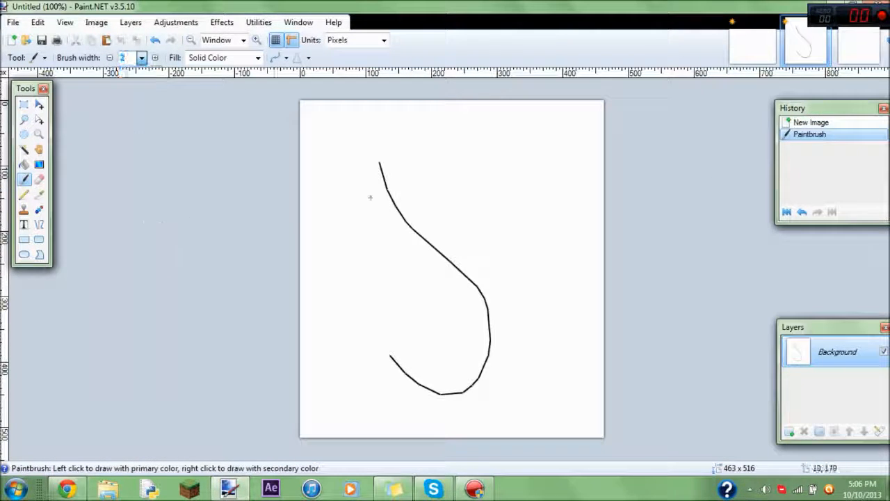
mouse_move(407, 198)
mouse_down()
mouse_move(355, 372)
mouse_move(534, 217)
mouse_move(513, 254)
mouse_move(519, 297)
mouse_move(552, 318)
mouse_move(509, 335)
mouse_up()
Step: Set the Paintbrush to Normal Blending and paint another thick looping stroke across the drawing
click(304, 57)
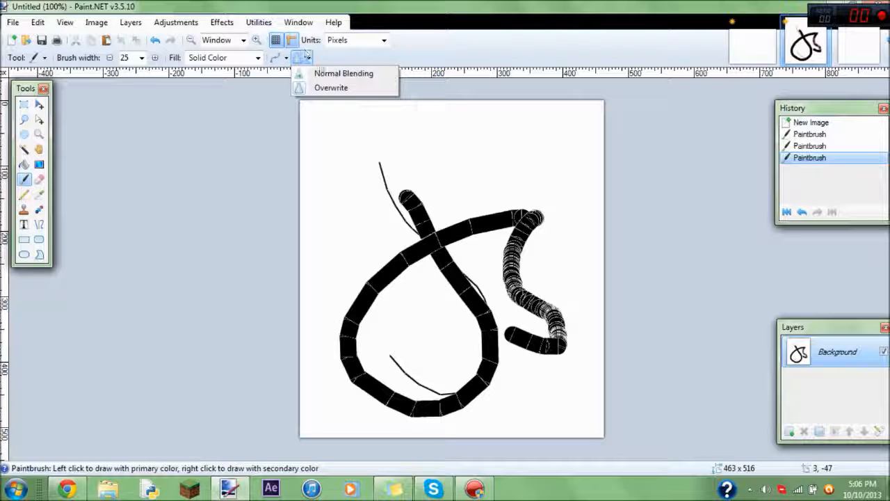
click(344, 73)
mouse_move(442, 167)
mouse_down()
mouse_move(532, 314)
mouse_move(428, 295)
mouse_move(522, 286)
mouse_move(490, 243)
mouse_up()
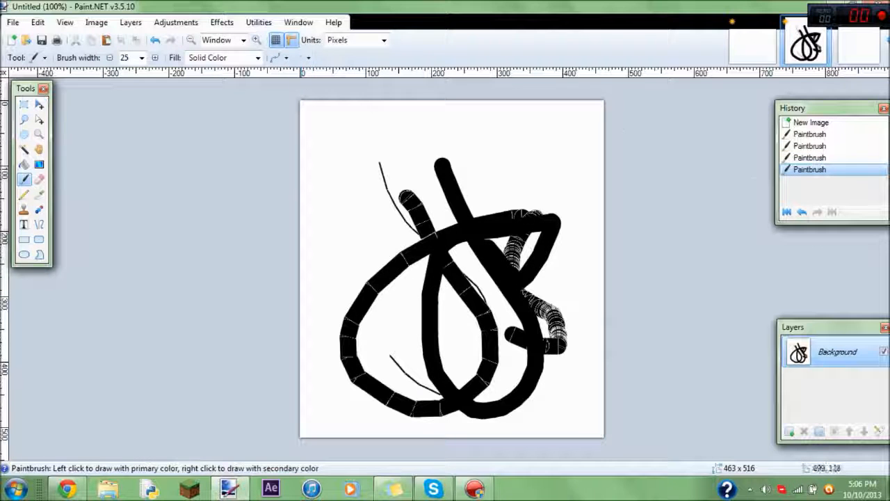
Step: Undo the last three thick brush strokes
click(799, 212)
click(800, 212)
click(799, 211)
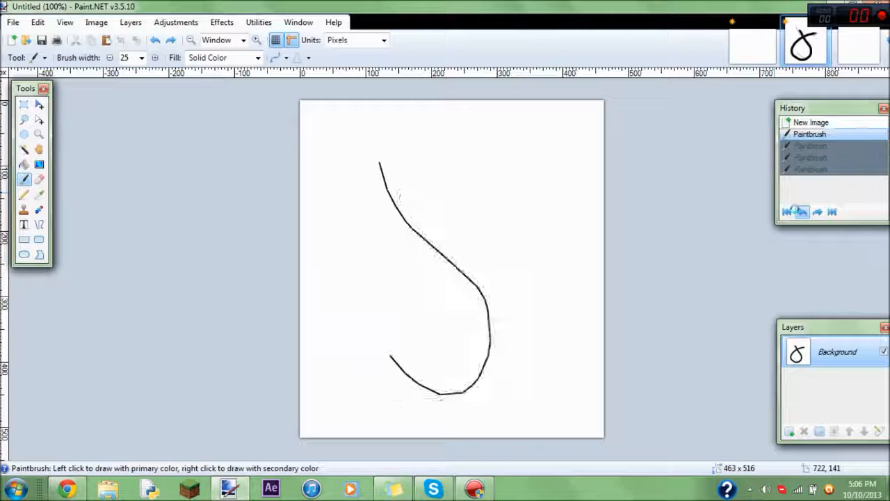
Step: Undo the remaining thin curve, and paint and undo two thick strokes with brush width 25
click(800, 211)
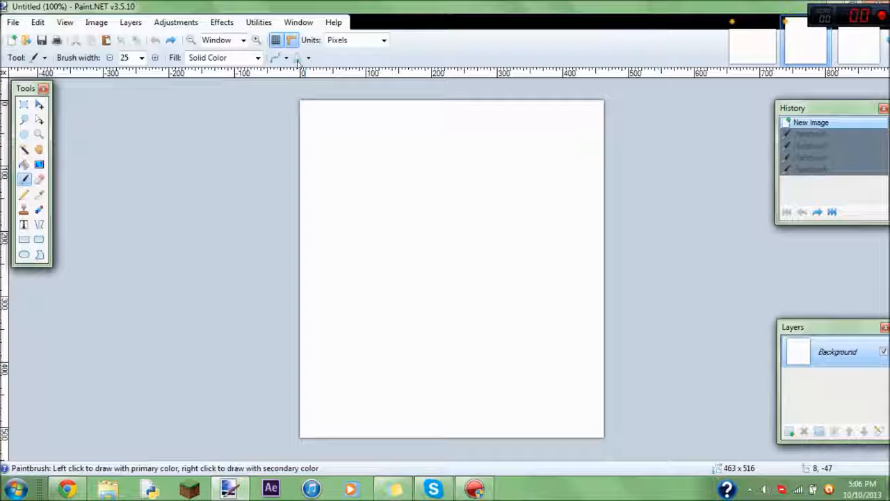
drag(396, 165, 457, 259)
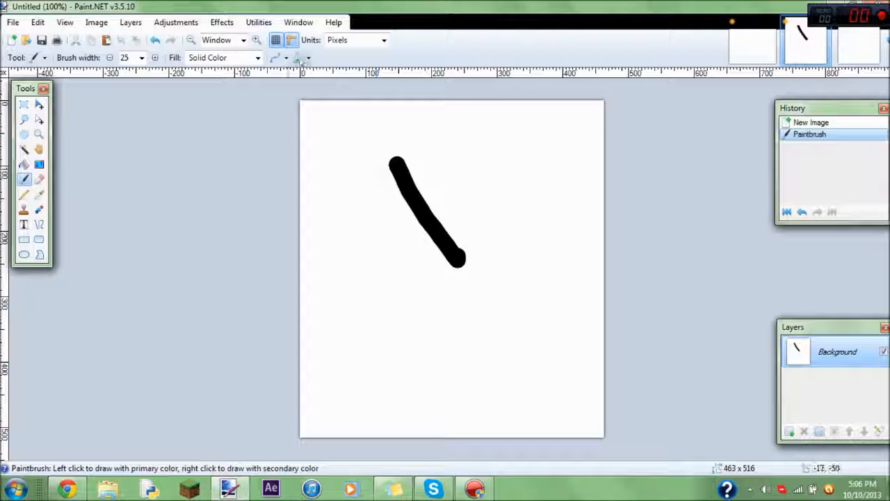
drag(360, 173, 365, 331)
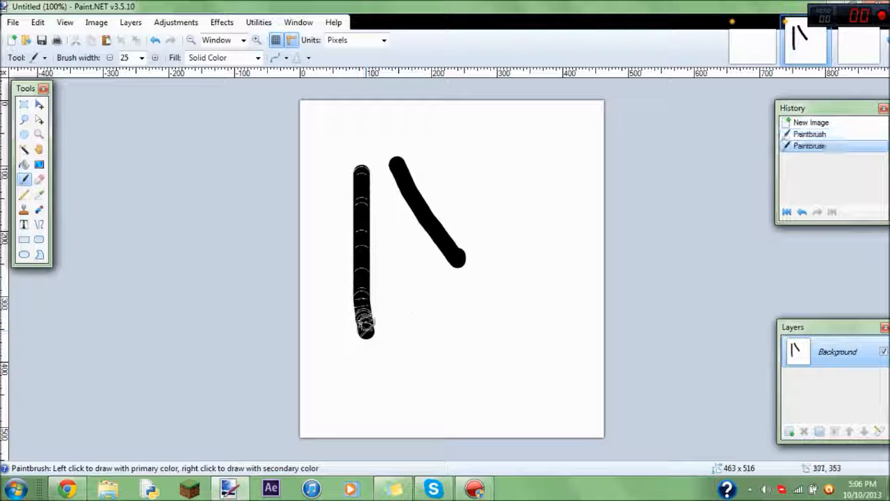
key(ctrl+z)
key(ctrl+z)
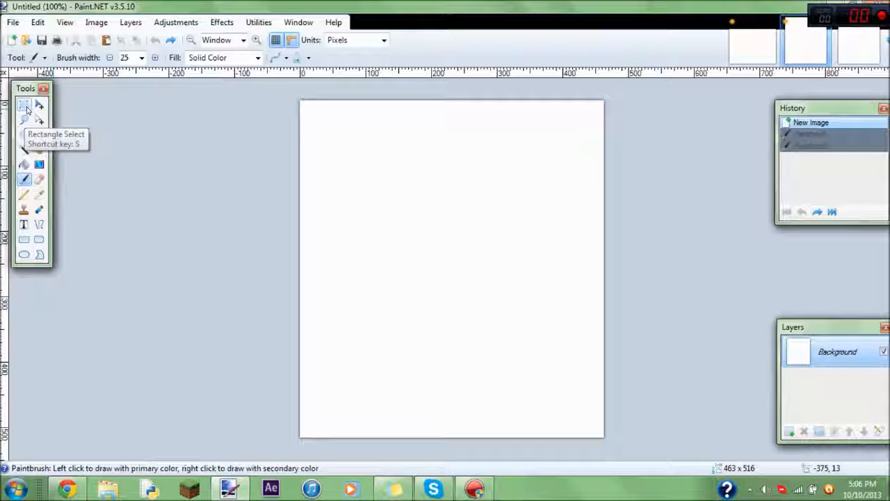
Step: Place a text insertion point near the canvas centre and set the Text tool's font to Agent Orange
click(24, 223)
click(487, 235)
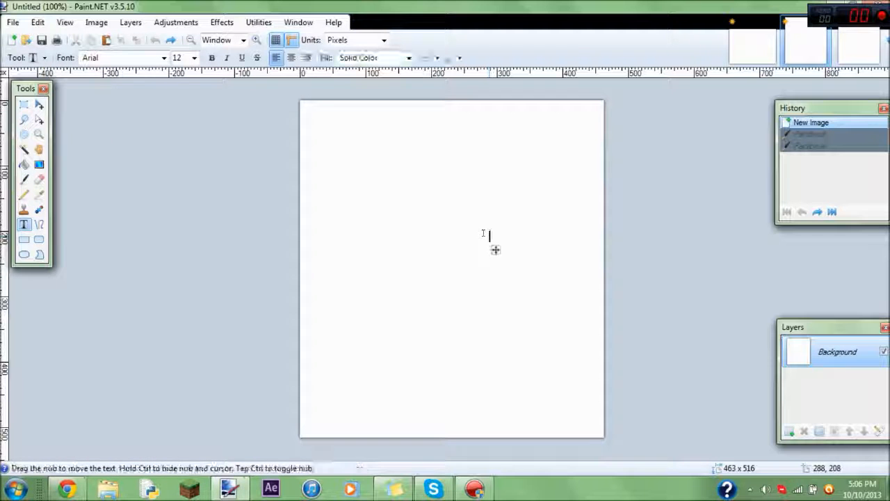
click(164, 57)
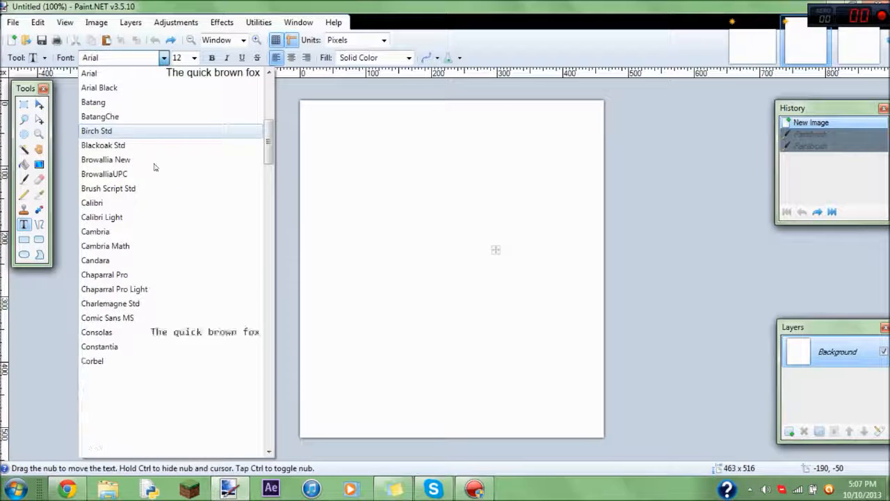
scroll(155, 167, down, 20)
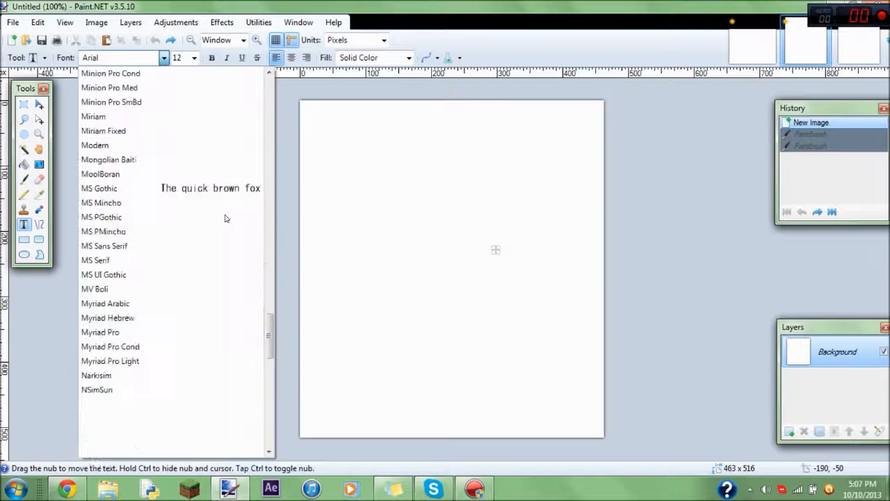
scroll(224, 219, down, 18)
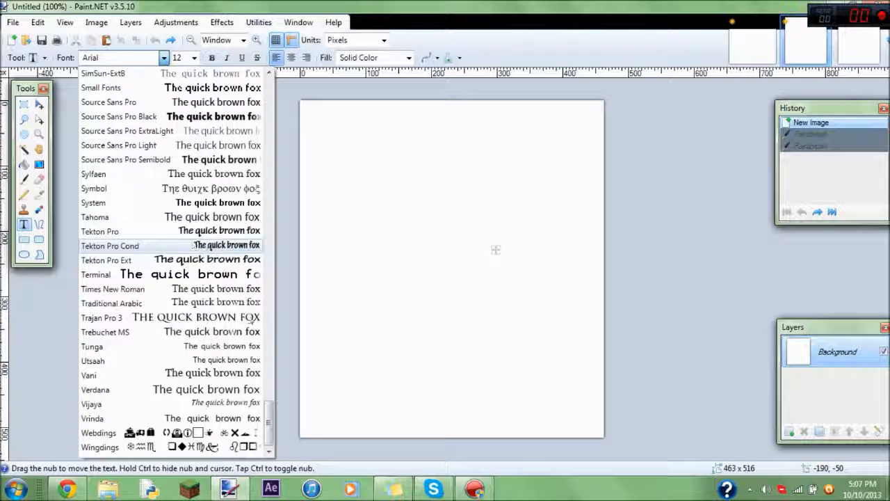
drag(268, 413, 254, 89)
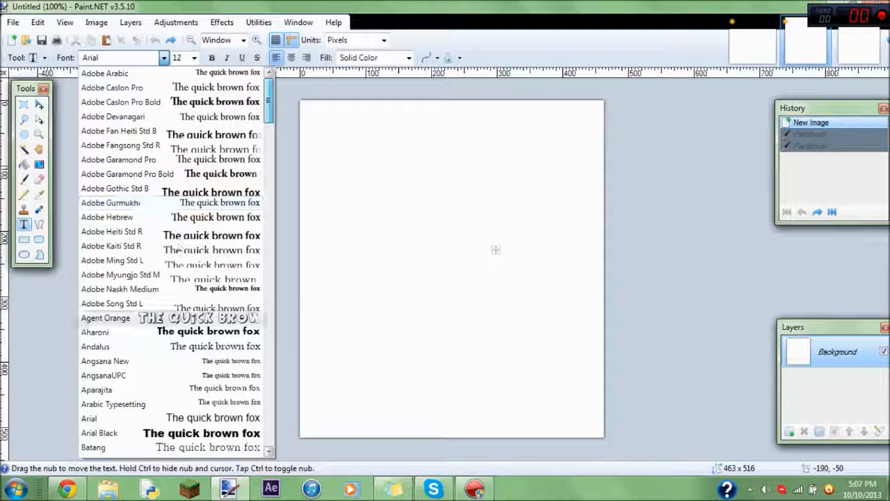
click(105, 318)
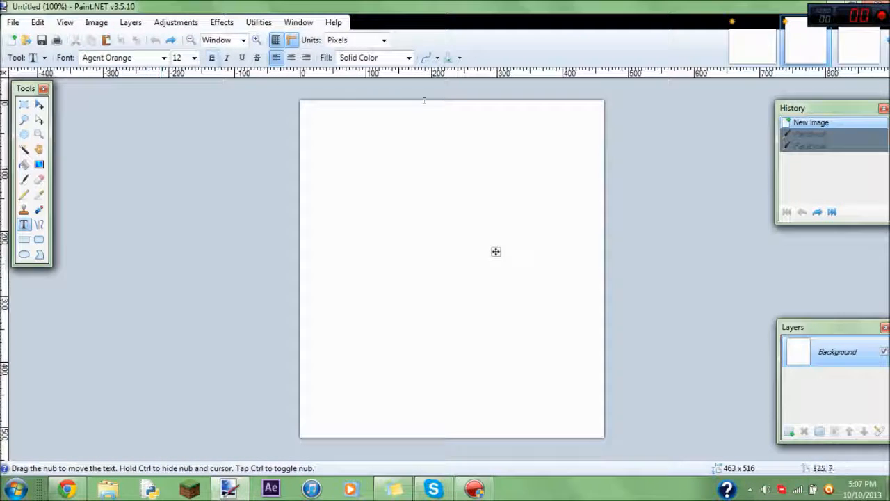
Step: Draw a small rectangular selection near the middle of the canvas and deselect it
click(22, 106)
drag(414, 204, 449, 285)
click(557, 235)
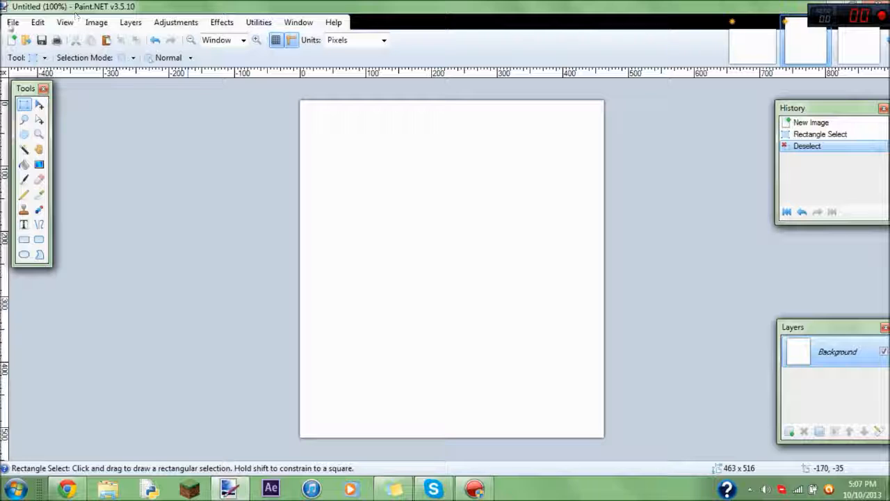
Step: Begin resizing the image by absolute size and set the pixel width to 2560, following the size on the sticky note
click(74, 25)
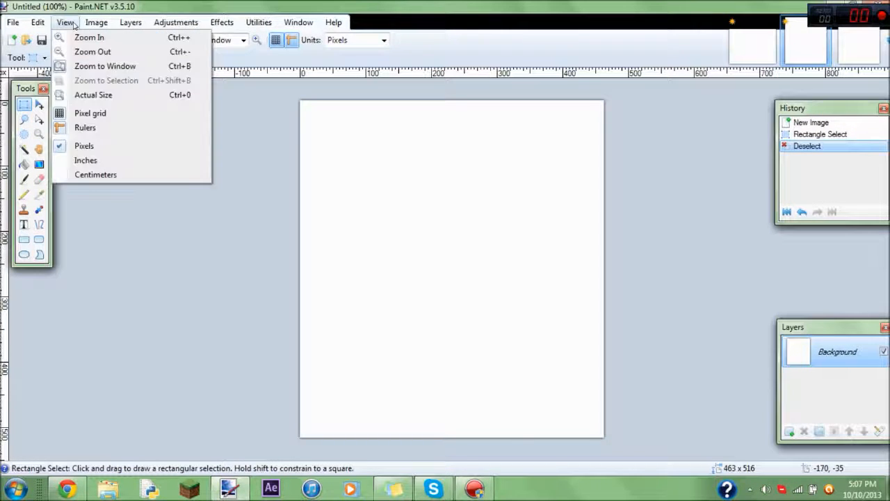
click(74, 25)
click(98, 24)
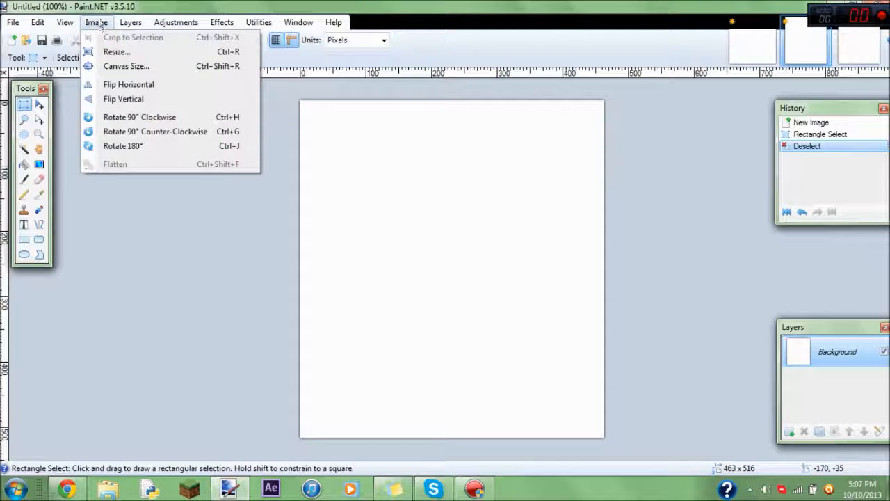
click(128, 54)
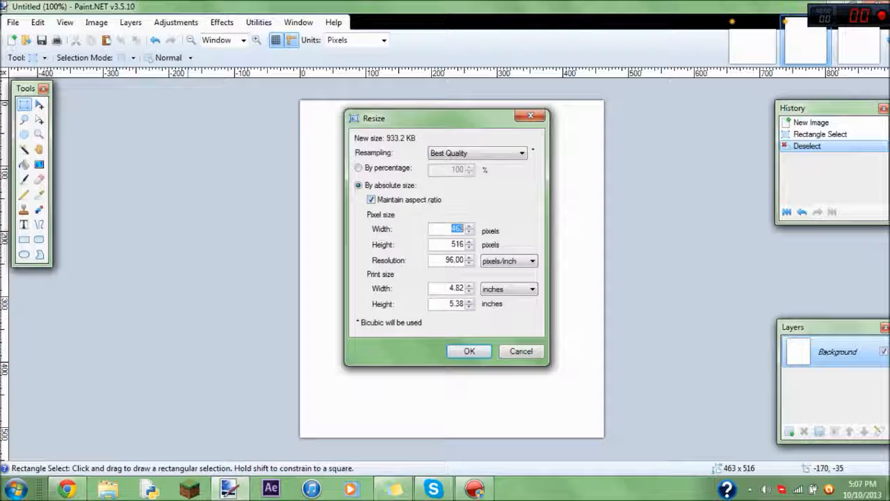
click(394, 489)
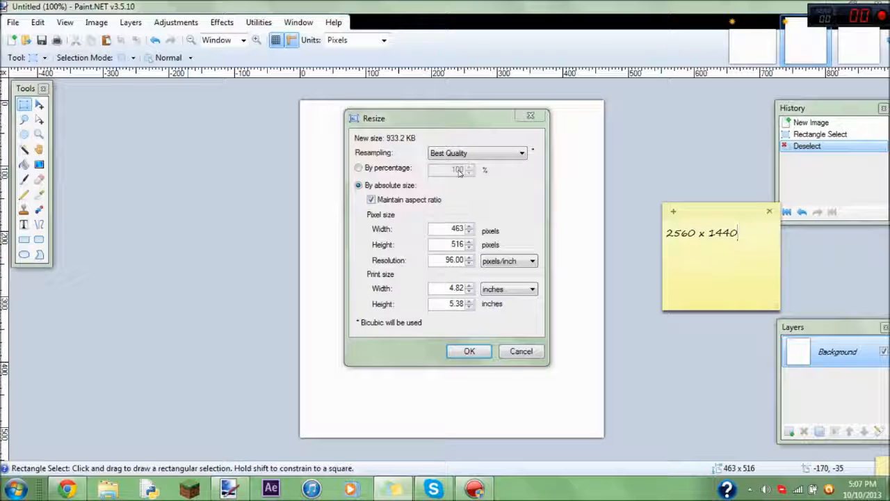
click(444, 228)
double_click(444, 228)
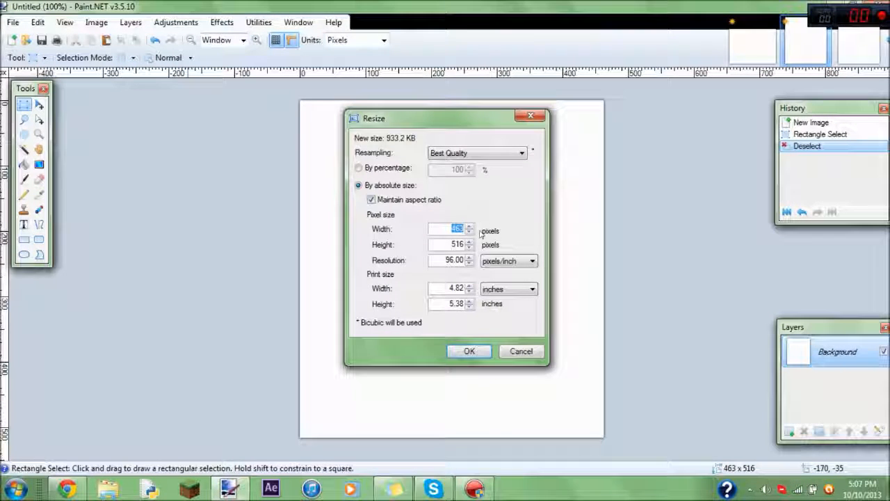
text(2560)
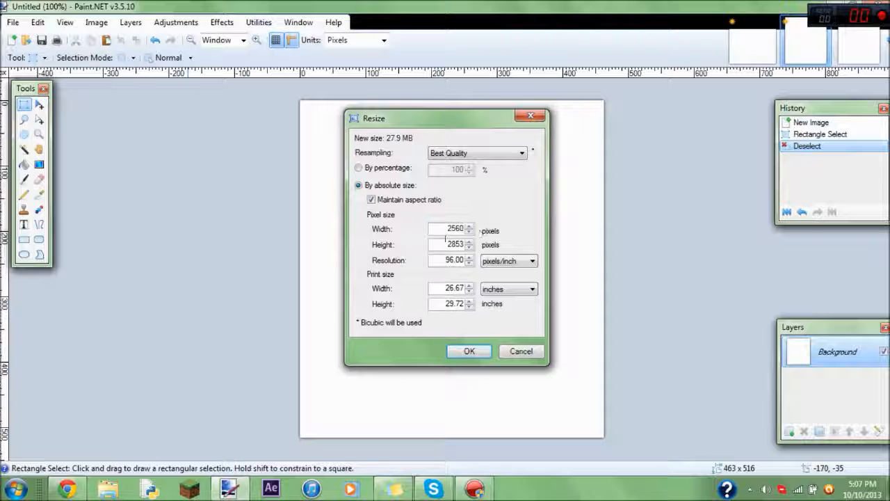
Step: Turn off the aspect ratio lock, set the pixel height to 1440 and apply the resize
click(372, 200)
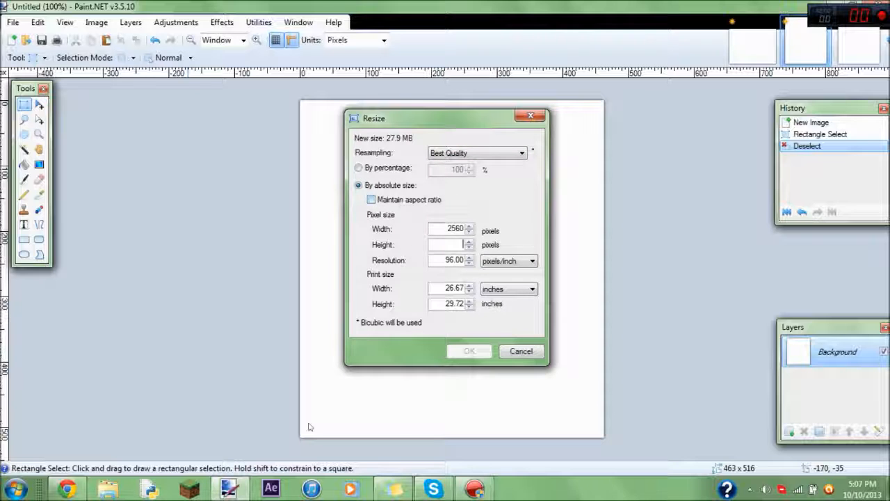
click(409, 495)
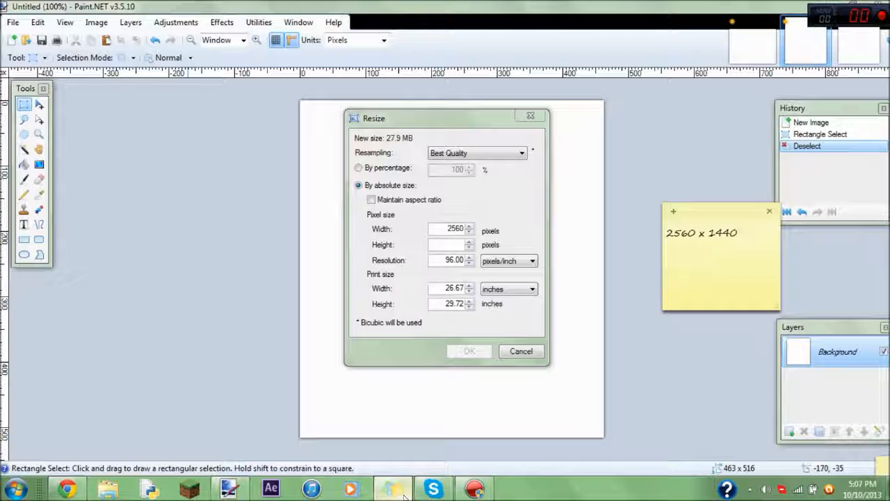
click(403, 494)
text(1440)
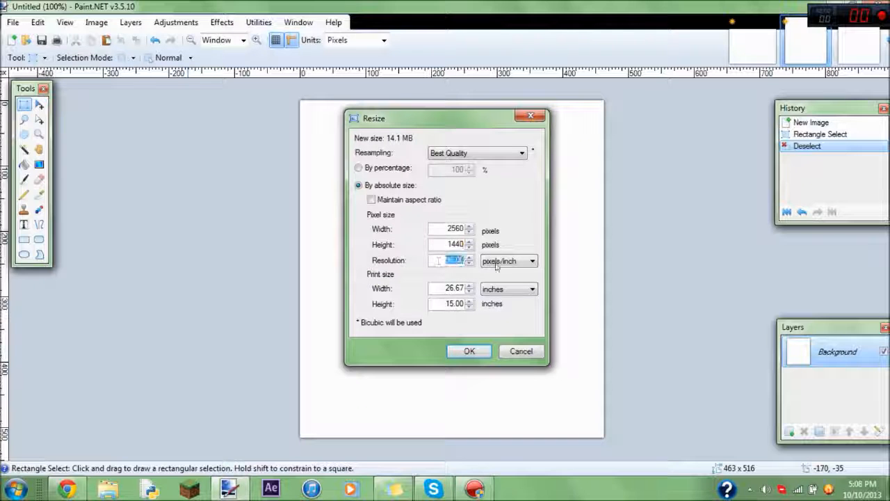
click(438, 260)
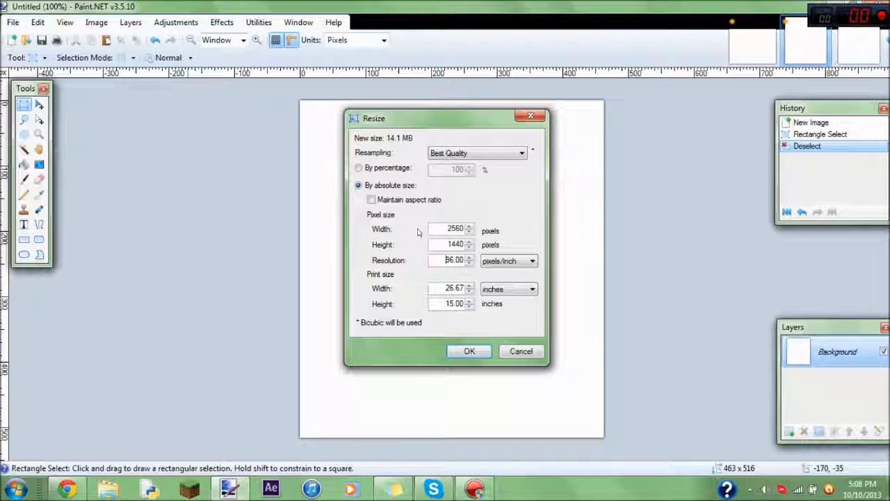
click(469, 351)
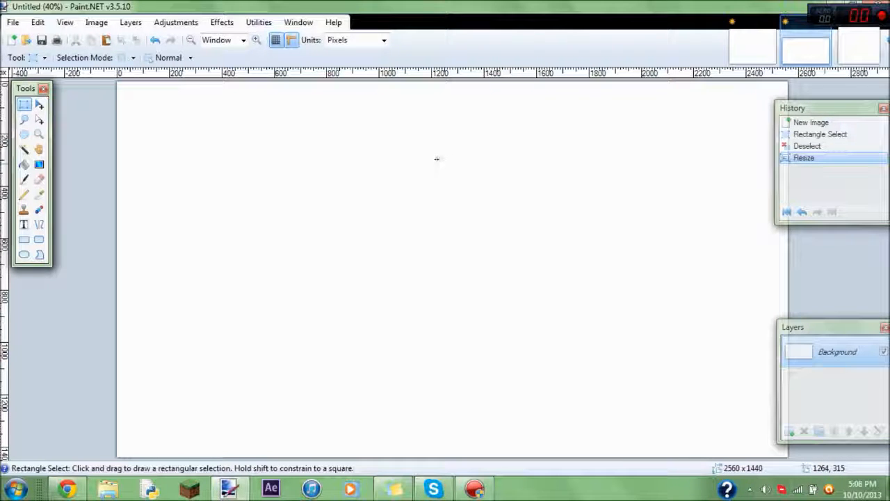
Step: Activate the Paint Bucket and display the Colors window, placing it near the canvas's upper-right area
click(40, 22)
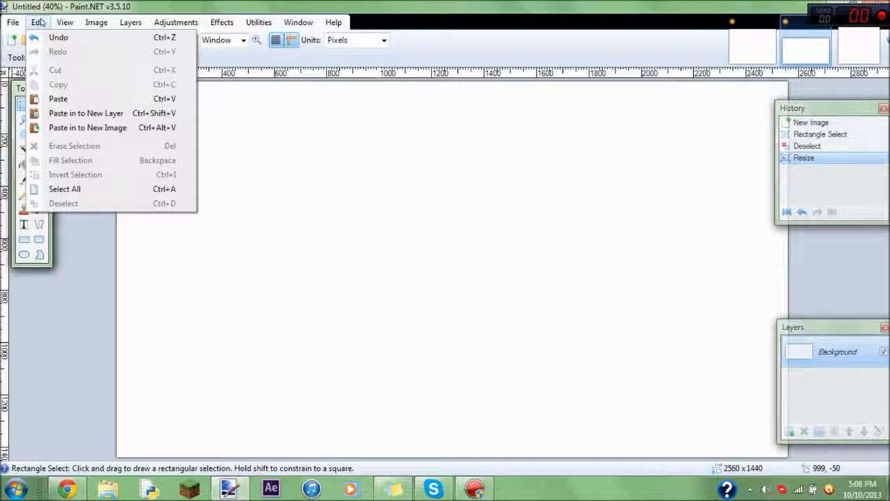
click(40, 23)
click(96, 23)
mouse_move(64, 23)
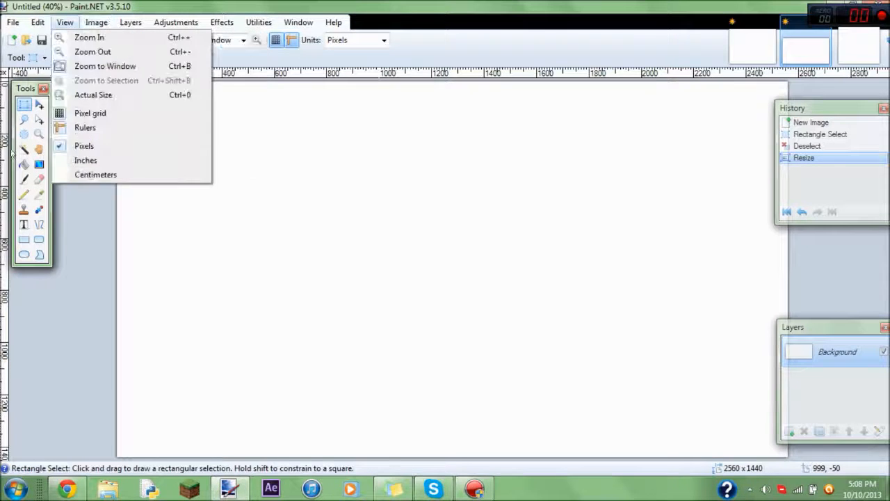
click(24, 164)
click(23, 164)
click(297, 23)
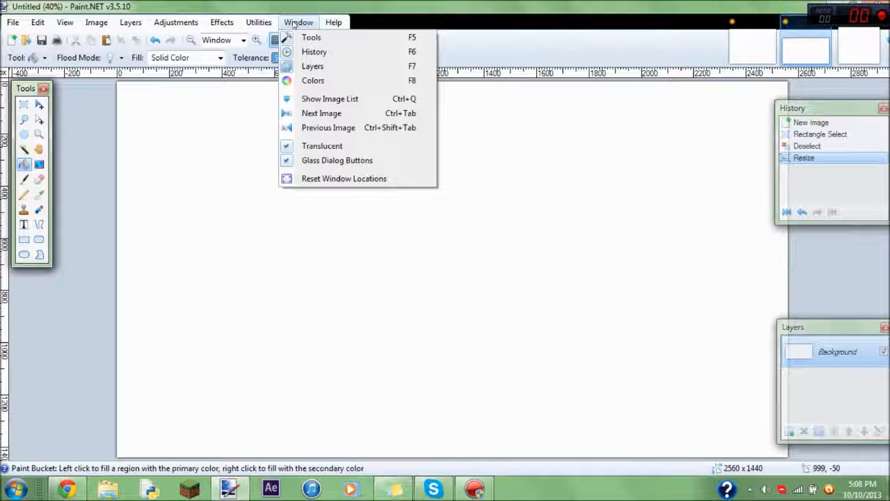
click(312, 81)
drag(184, 92, 634, 55)
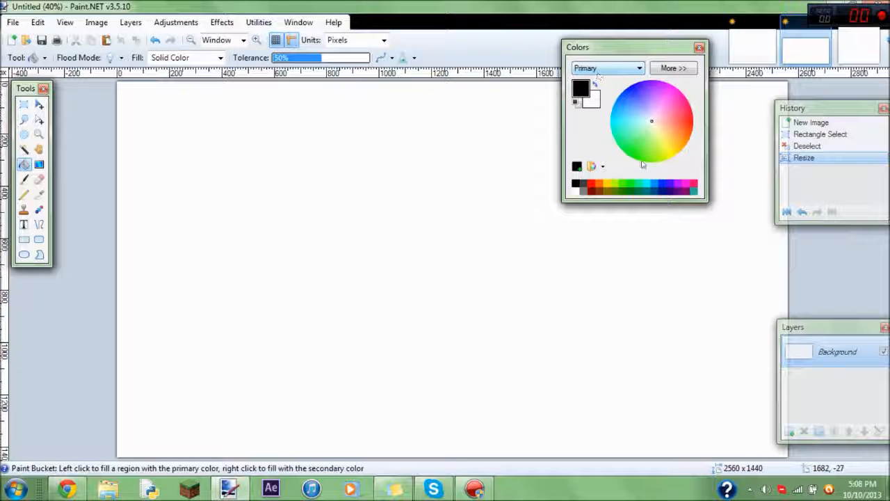
Step: Fill the whole canvas with bright green as the primary color and move the Colors window higher up
drag(649, 121, 689, 129)
click(615, 184)
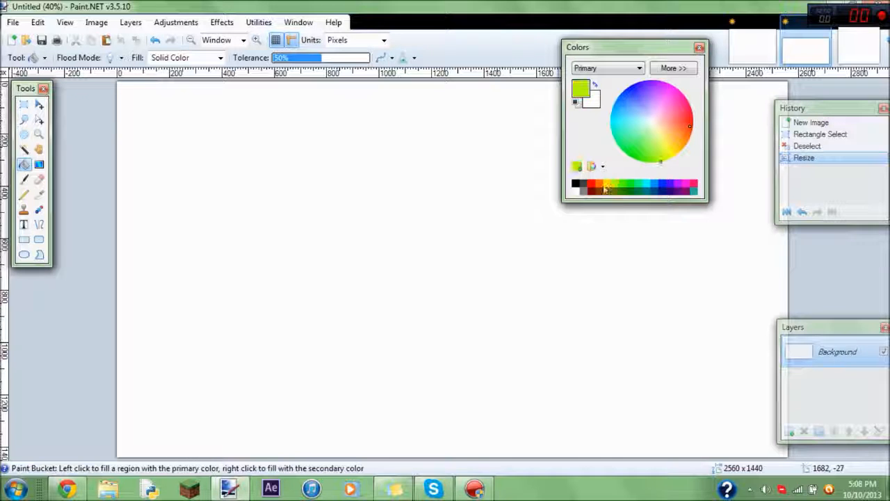
click(604, 184)
click(630, 183)
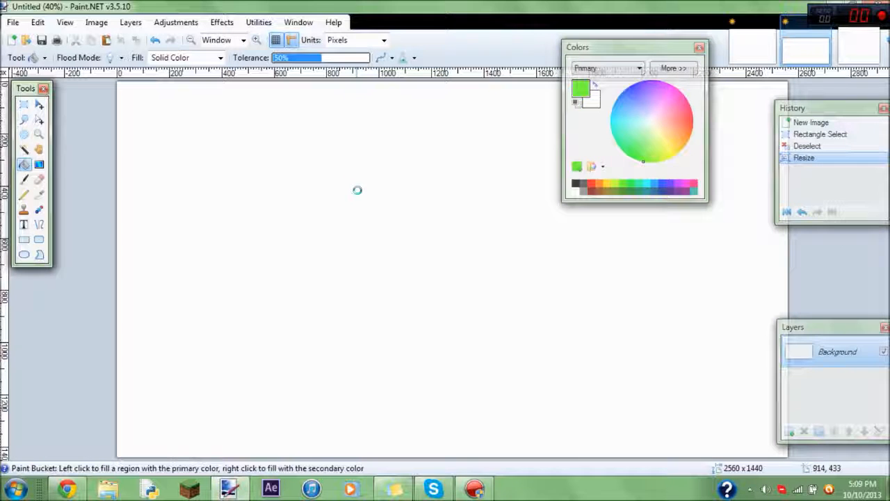
click(357, 190)
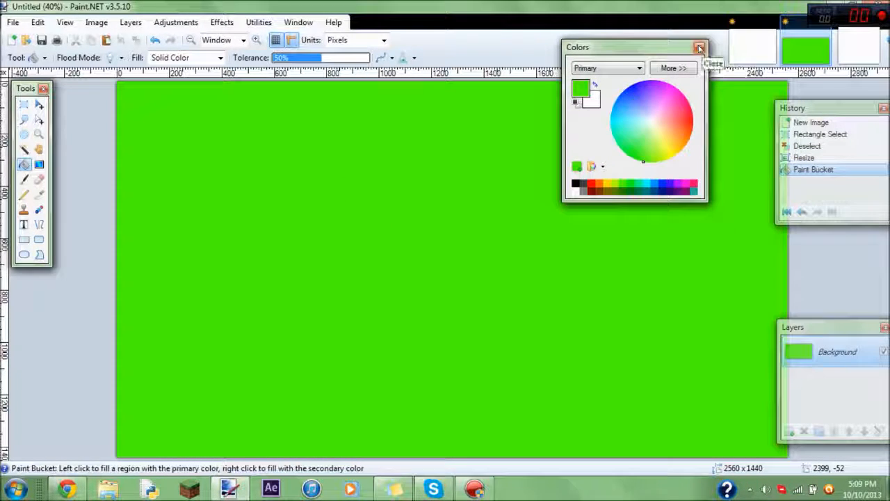
drag(654, 59, 663, 17)
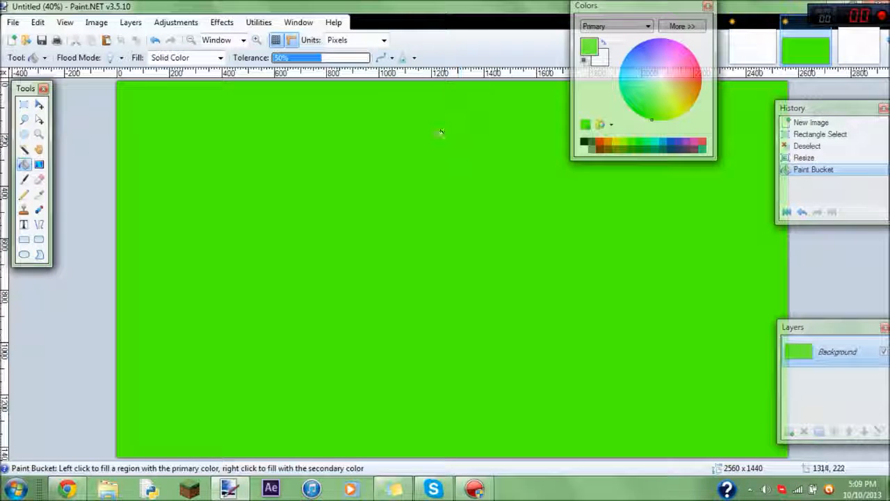
Step: Switch to Chrome and search Google for "apple" in a new tab
click(70, 494)
click(187, 8)
click(263, 8)
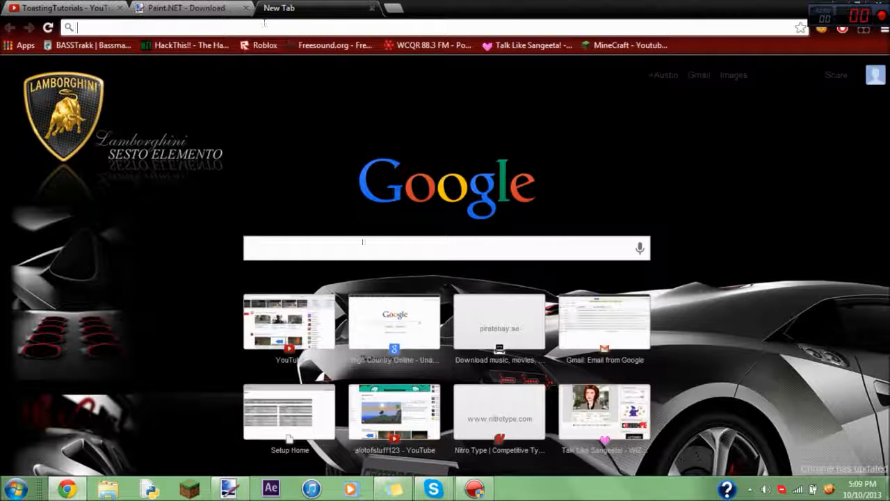
text(appl)
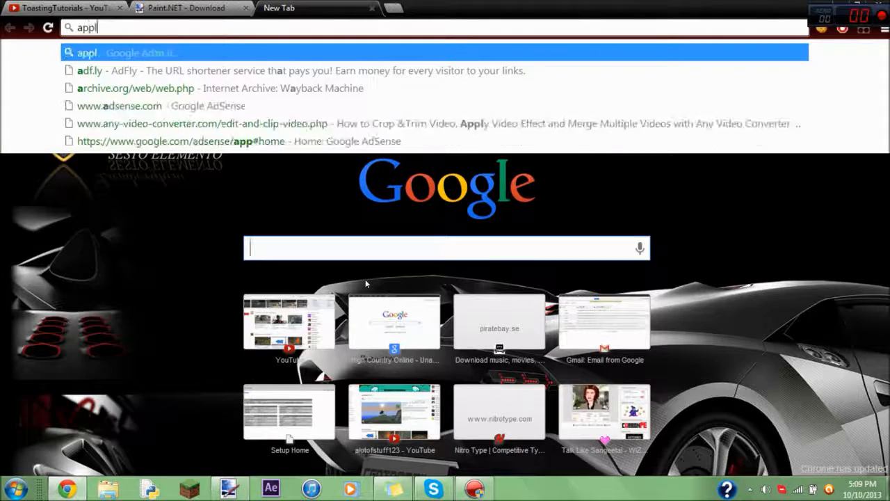
text(e)
key(Return)
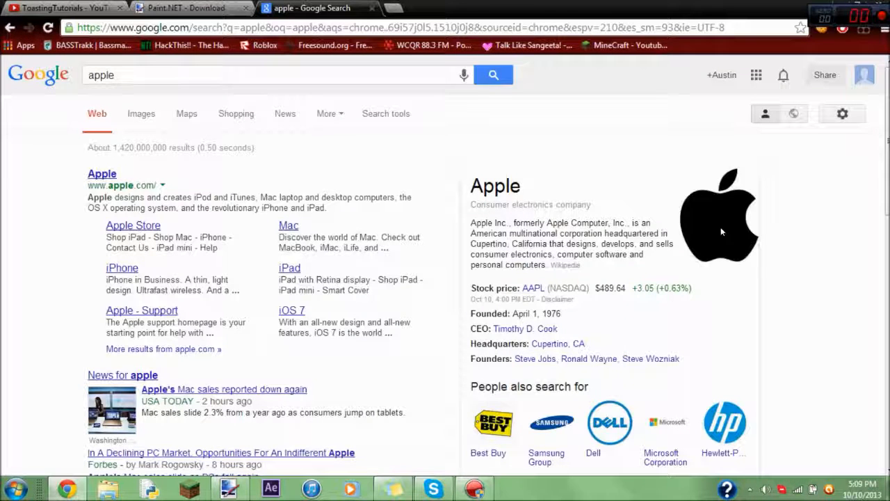
Step: Save the Apple logo from the search results as a JPEG named apple in the Desktop's Thumnails folder
right_click(718, 232)
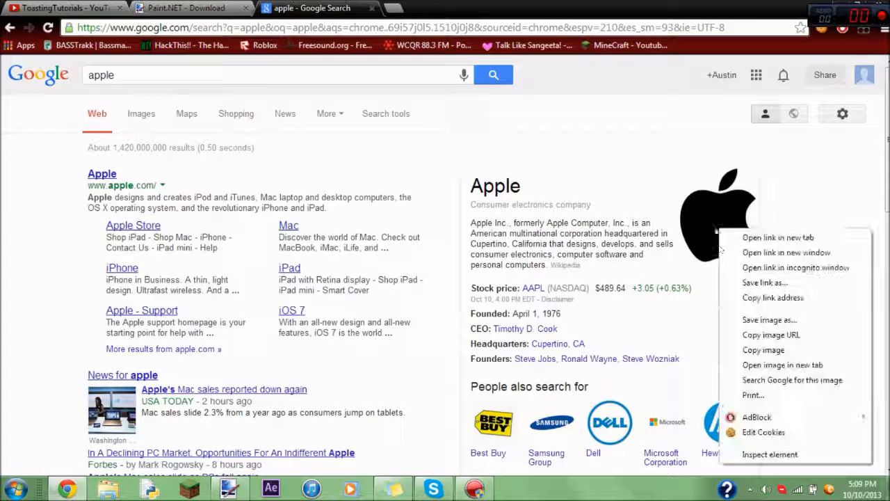
click(773, 318)
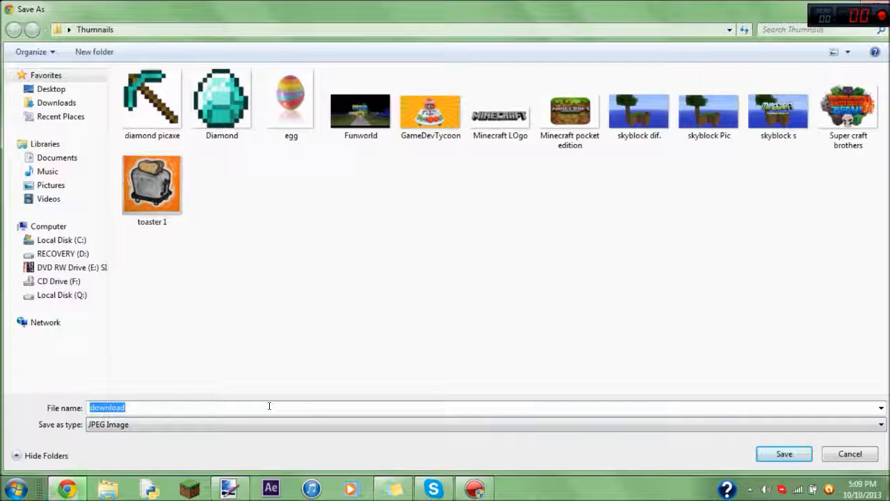
key(BackSpace)
text(apple)
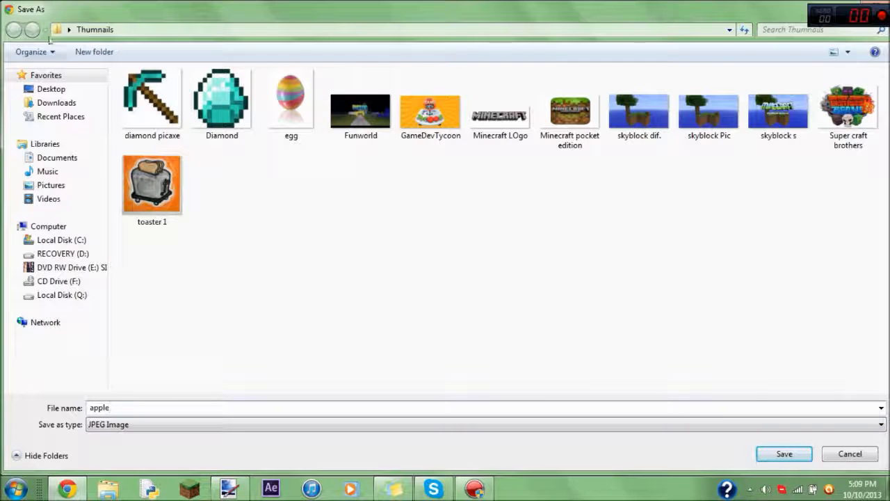
click(50, 240)
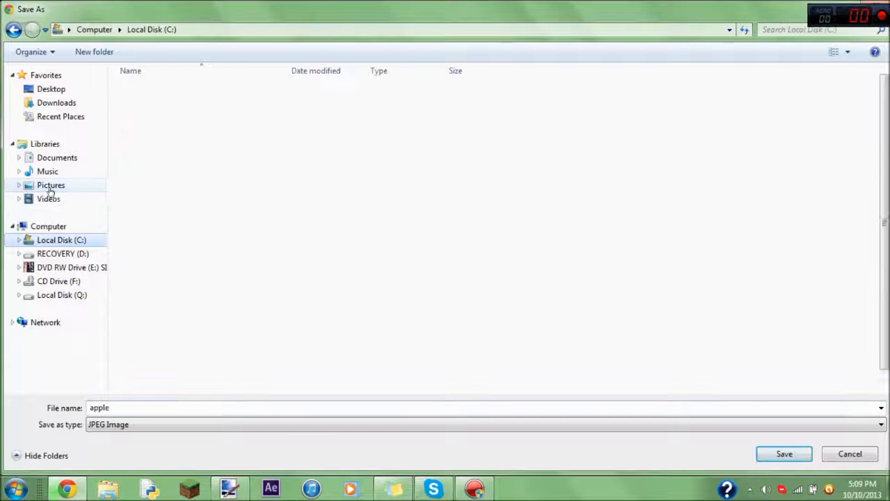
click(62, 144)
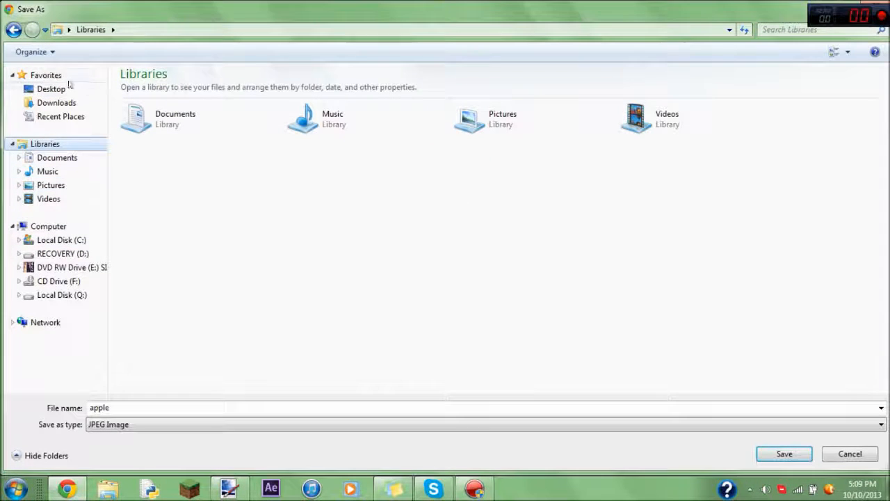
click(61, 89)
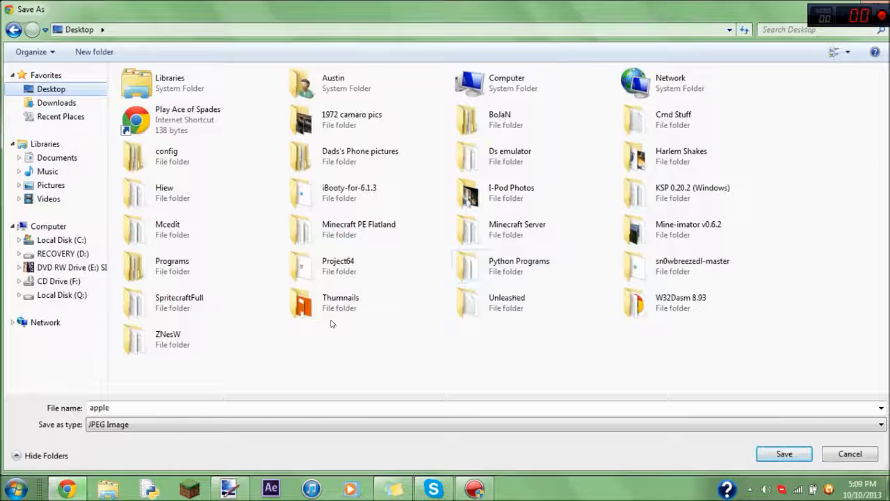
double_click(330, 309)
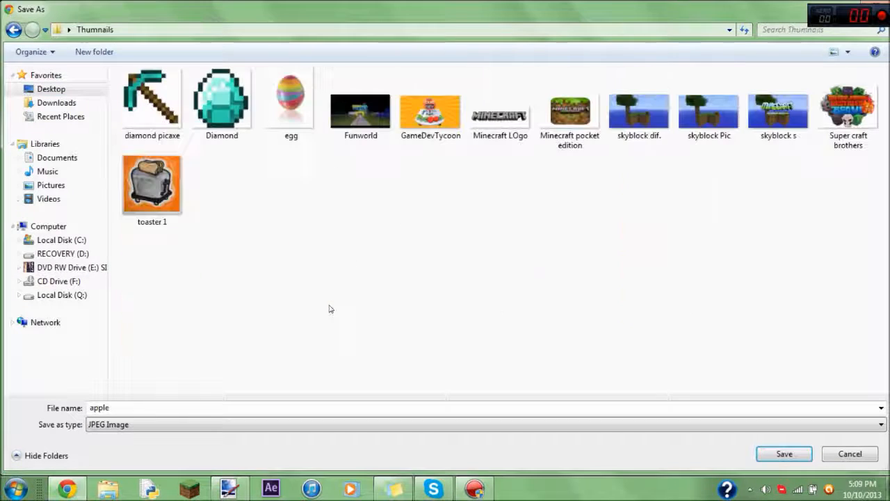
click(783, 452)
Step: Switch to Paint.NET, add a new layer above the green background and name it "Apple inc."
click(184, 8)
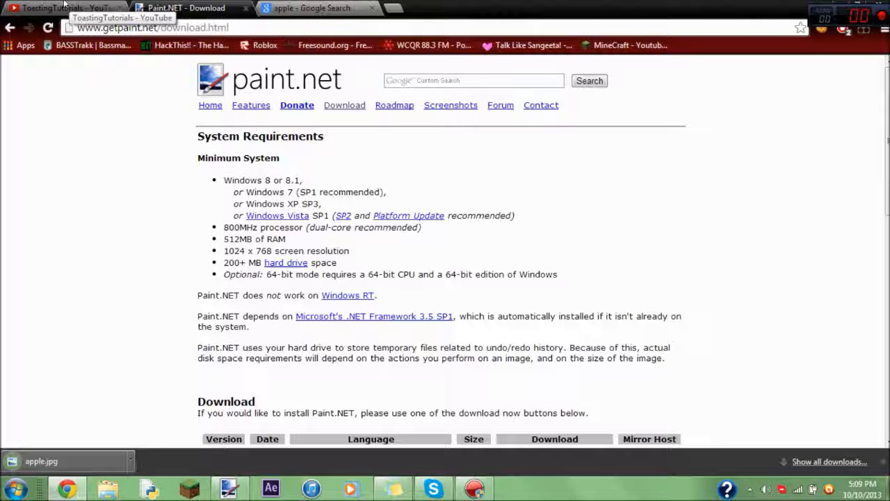
click(64, 5)
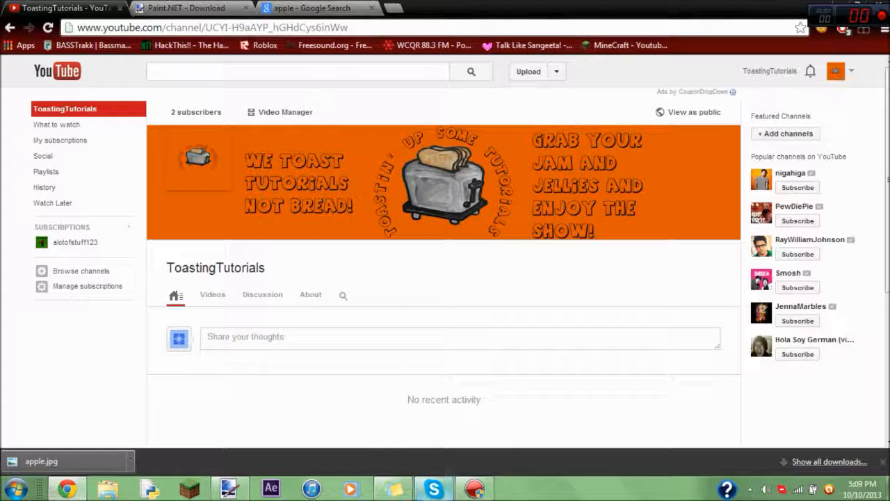
click(229, 488)
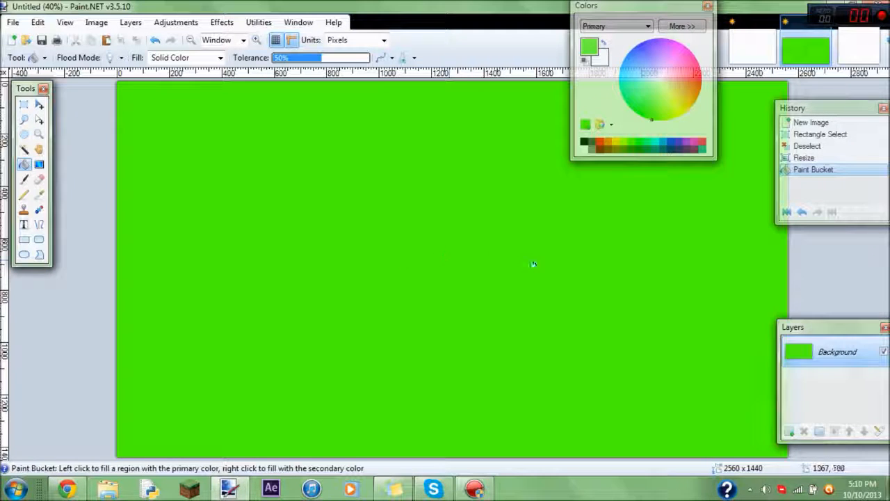
click(789, 431)
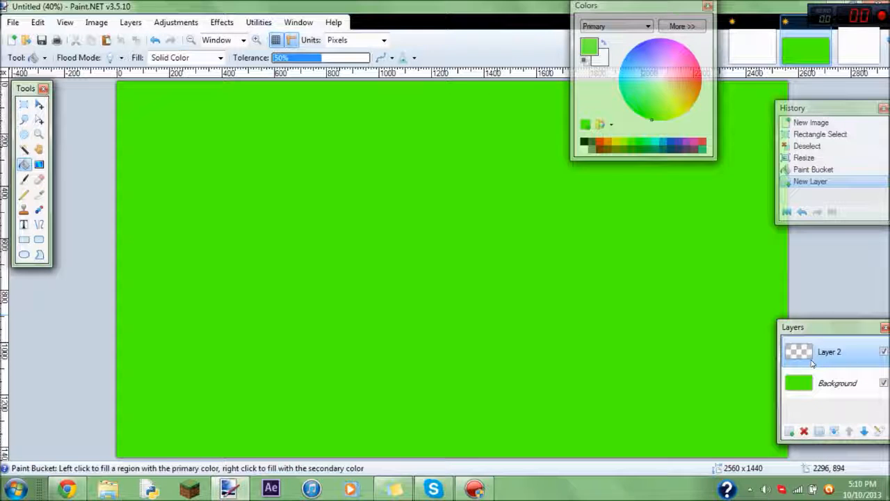
double_click(813, 353)
drag(413, 182, 656, 206)
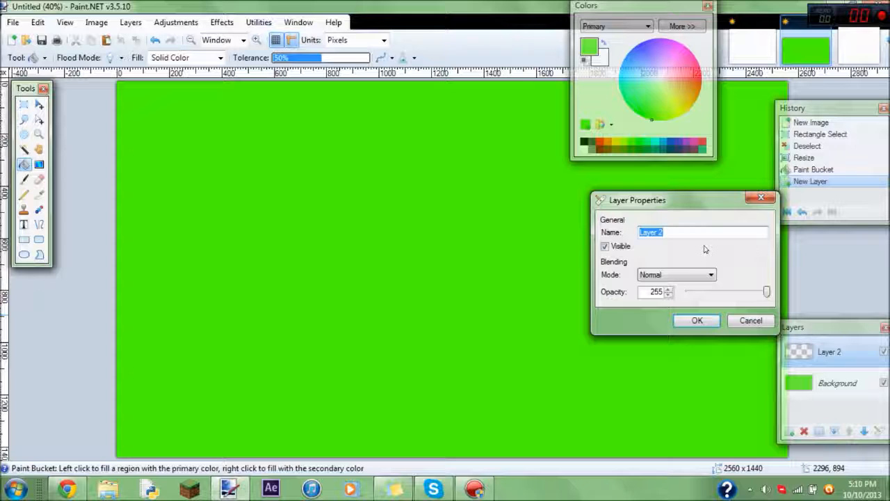
key(BackSpace)
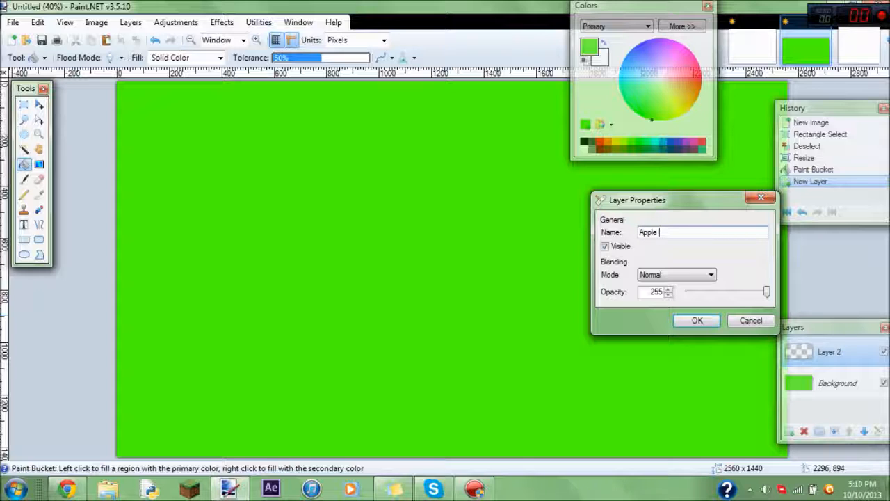
text(.)
click(687, 320)
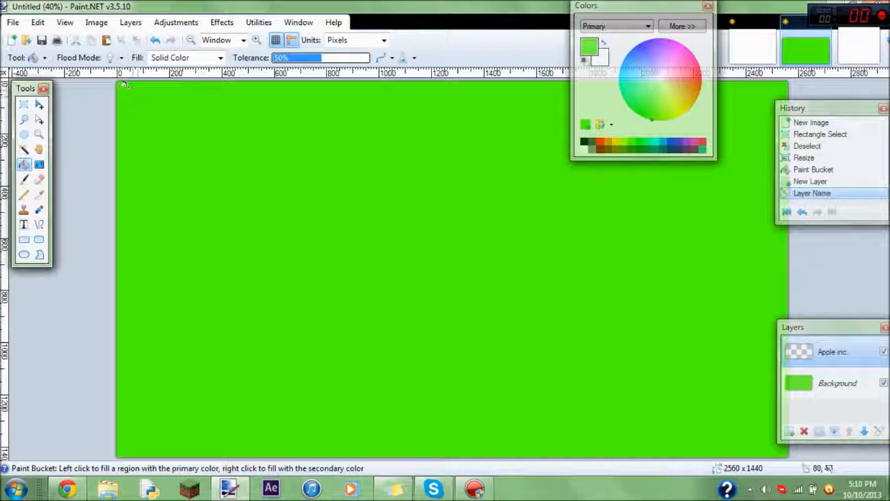
click(24, 104)
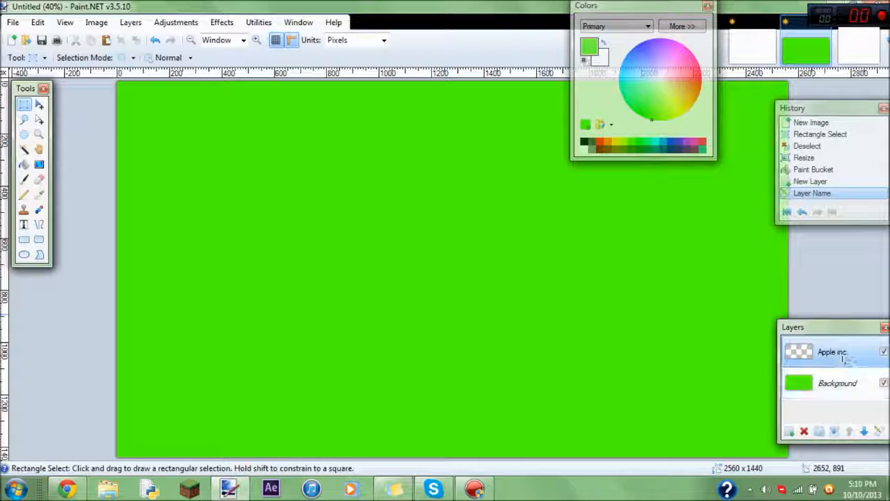
double_click(832, 351)
click(512, 294)
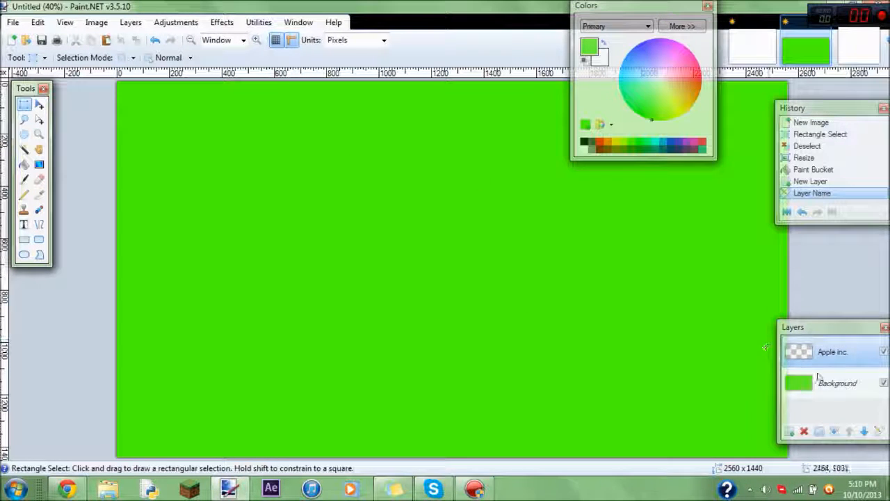
click(94, 21)
click(95, 21)
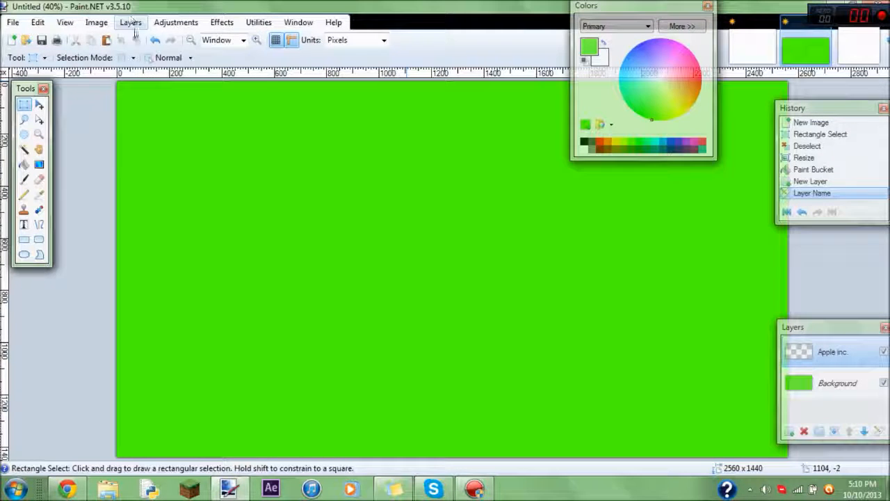
Step: Import the apple image from the Thumnails folder into the document as a layer
click(132, 23)
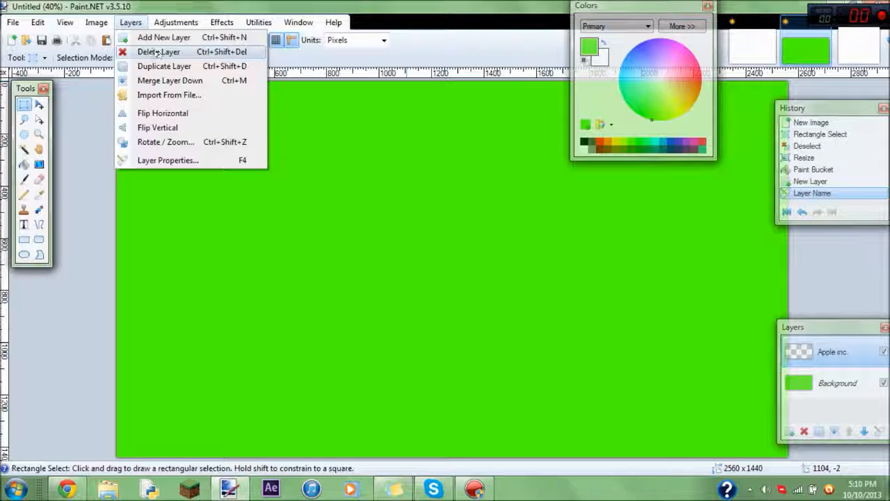
click(171, 95)
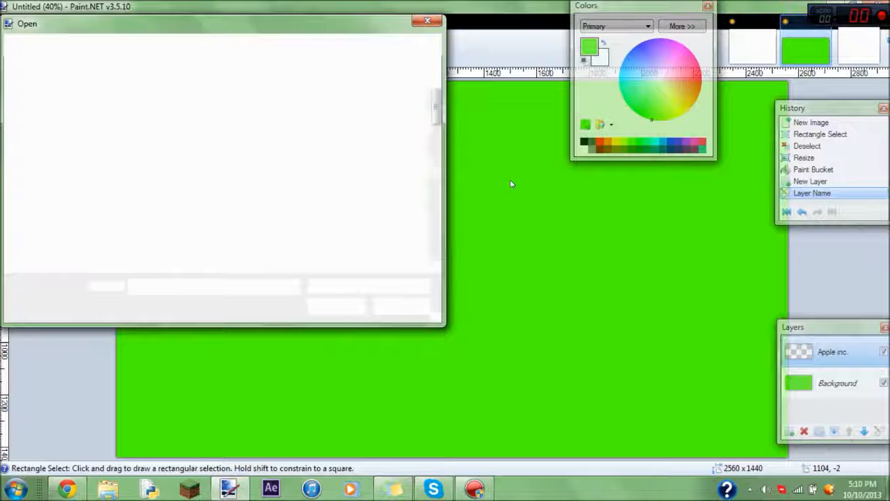
drag(274, 28, 358, 61)
click(394, 213)
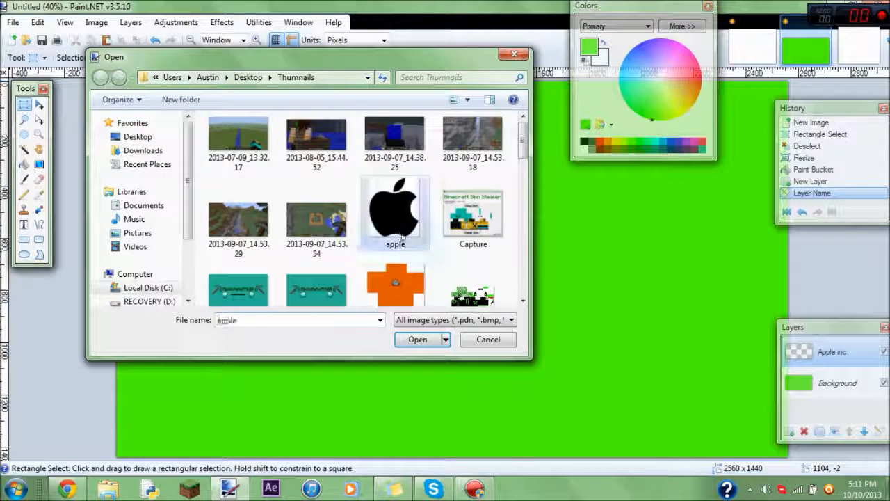
click(419, 339)
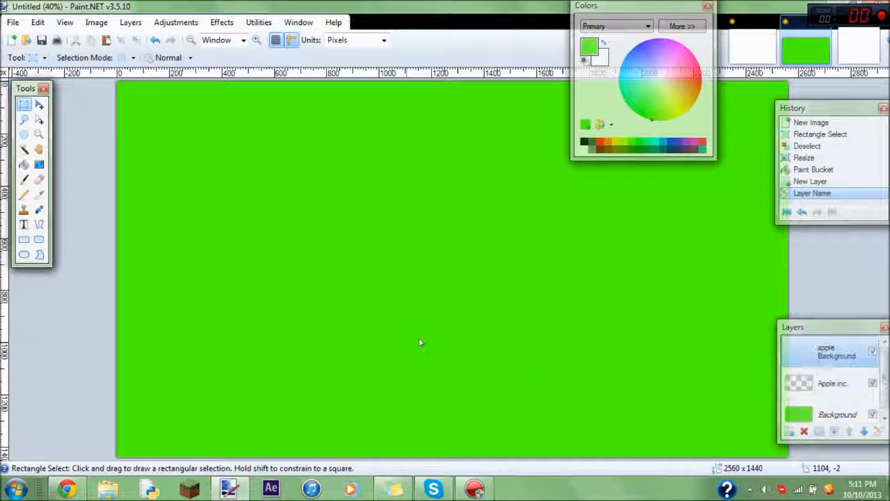
Step: Scale the imported apple logo to about 336 x 334 pixels and place it slightly above the canvas centre
drag(139, 108, 468, 401)
drag(341, 323, 396, 332)
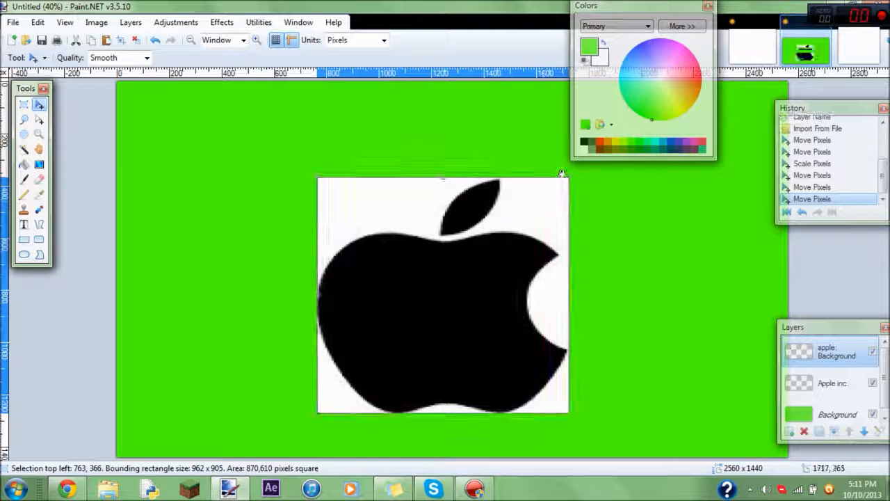
drag(558, 177, 405, 325)
drag(351, 358, 444, 236)
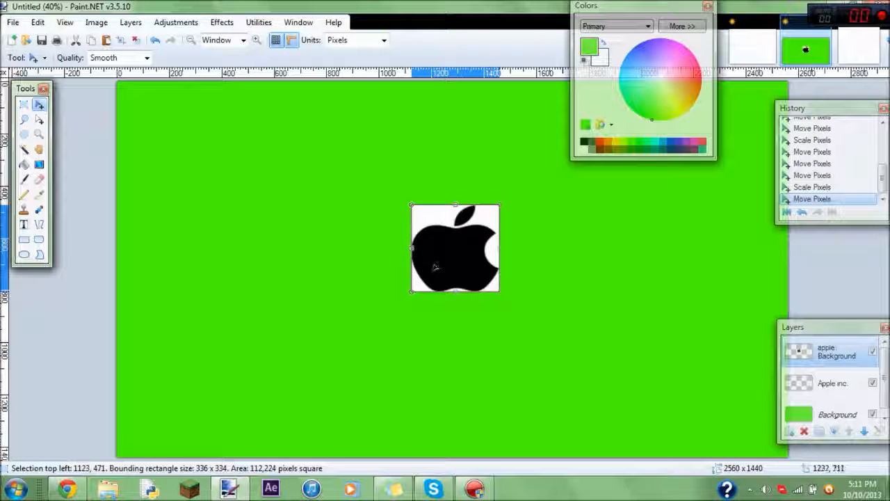
Step: Fill all the white areas around the apple logo with the green primary color using the Paint Bucket
click(23, 164)
click(417, 212)
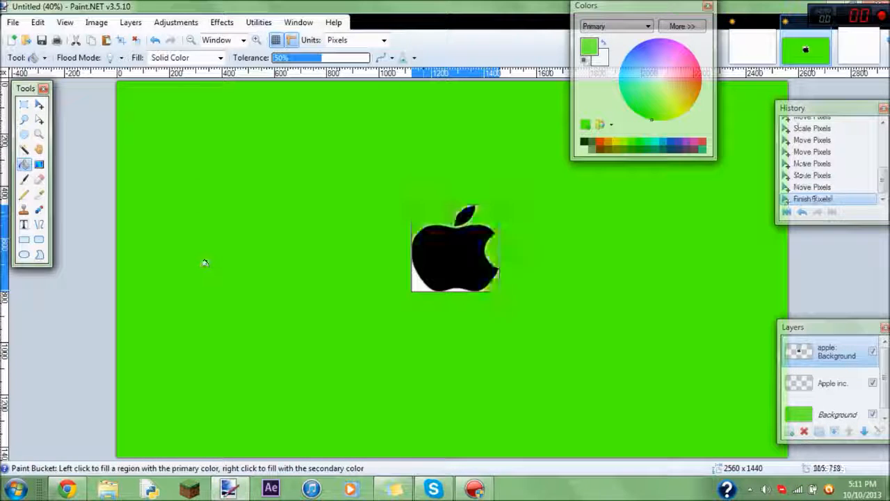
click(418, 282)
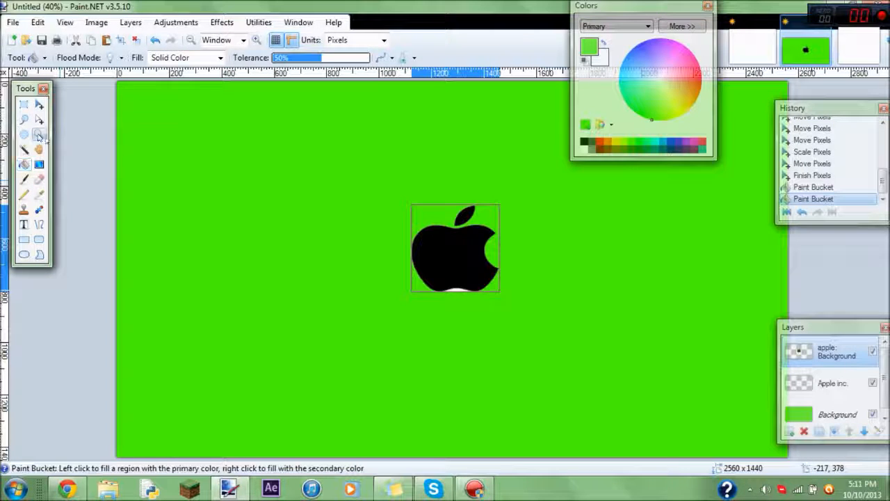
click(39, 133)
click(448, 287)
click(448, 287)
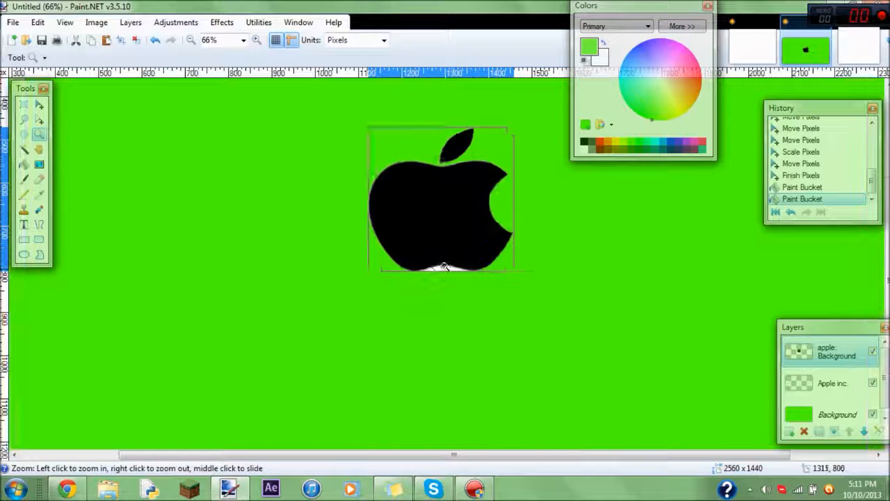
click(427, 266)
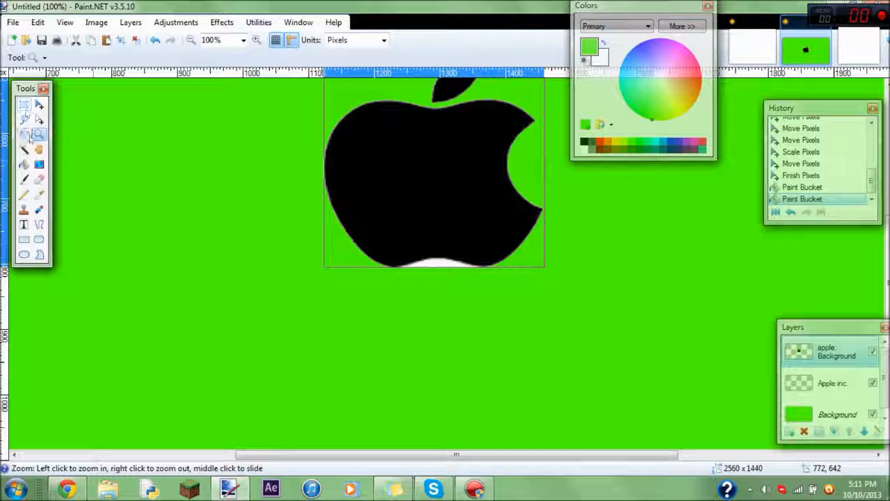
click(24, 164)
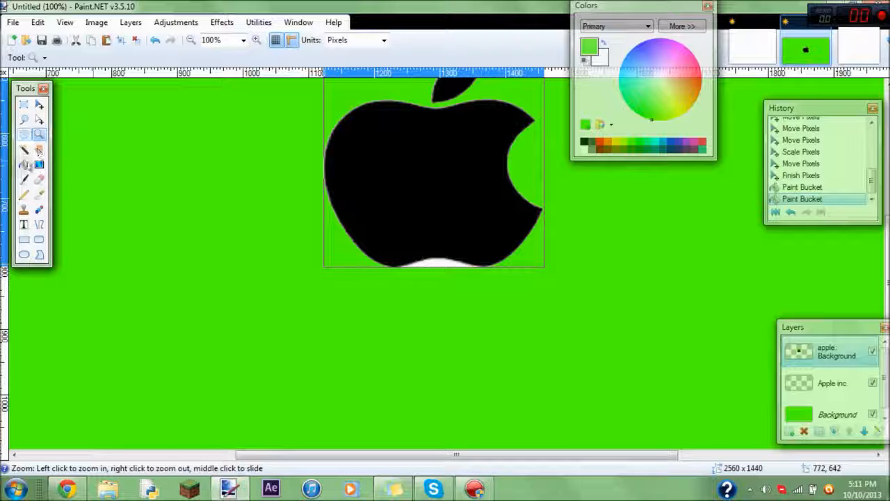
click(427, 262)
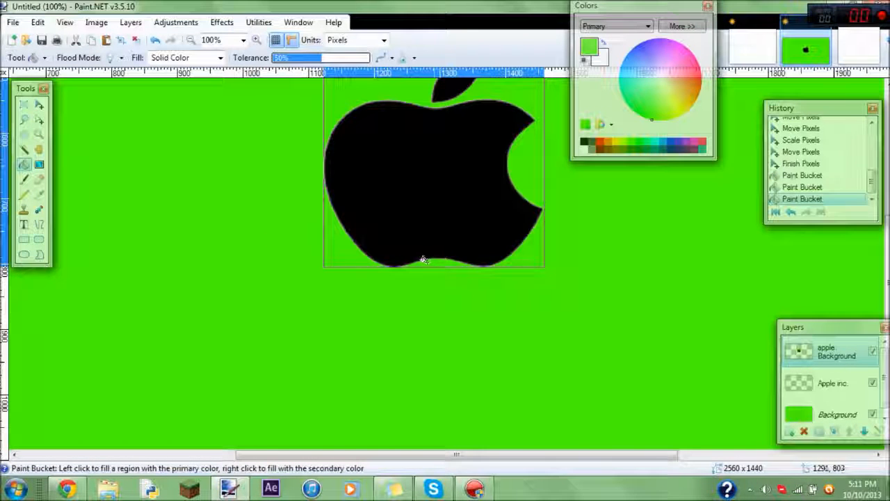
Step: Clear the rectangular selection around the apple logo
click(39, 134)
right_click(306, 245)
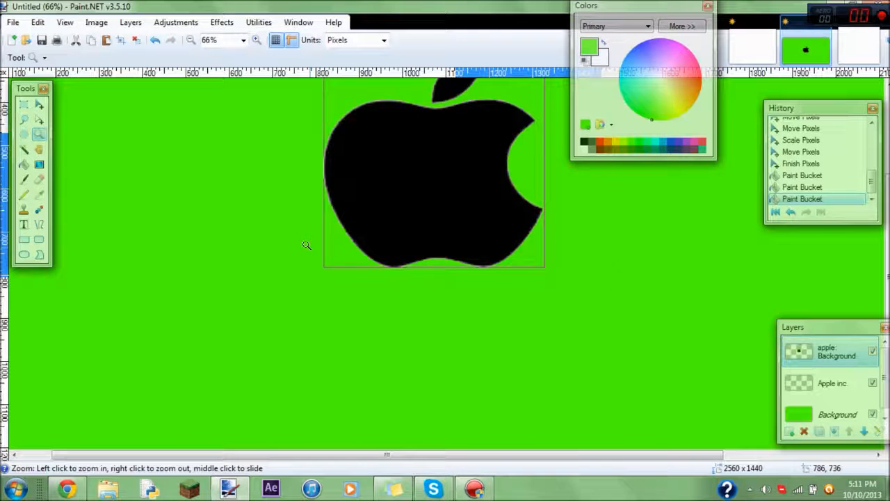
right_click(306, 245)
right_click(306, 245)
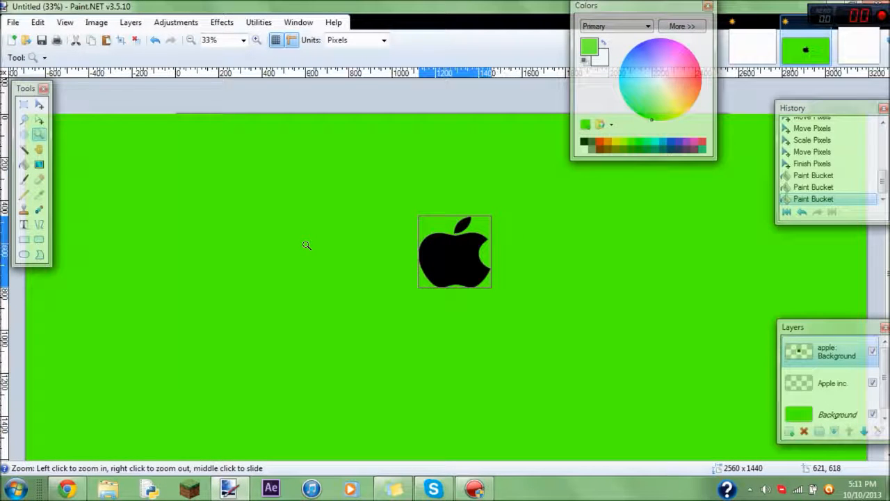
click(24, 105)
click(67, 202)
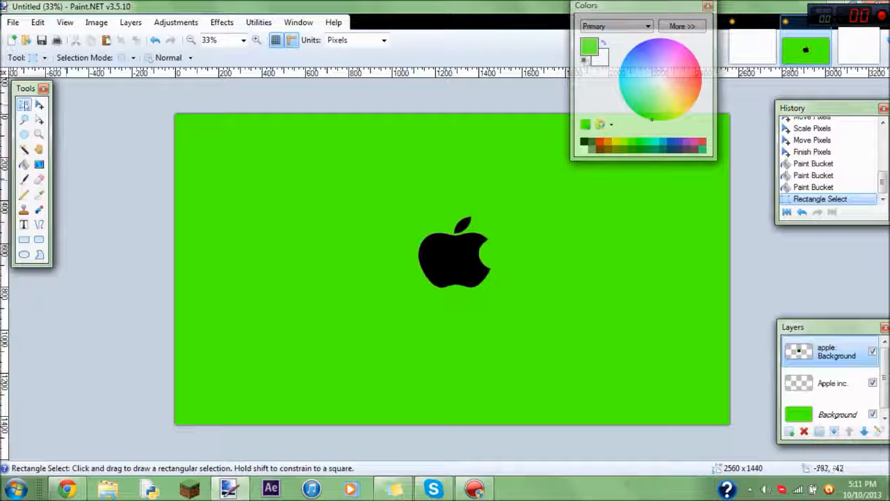
click(24, 119)
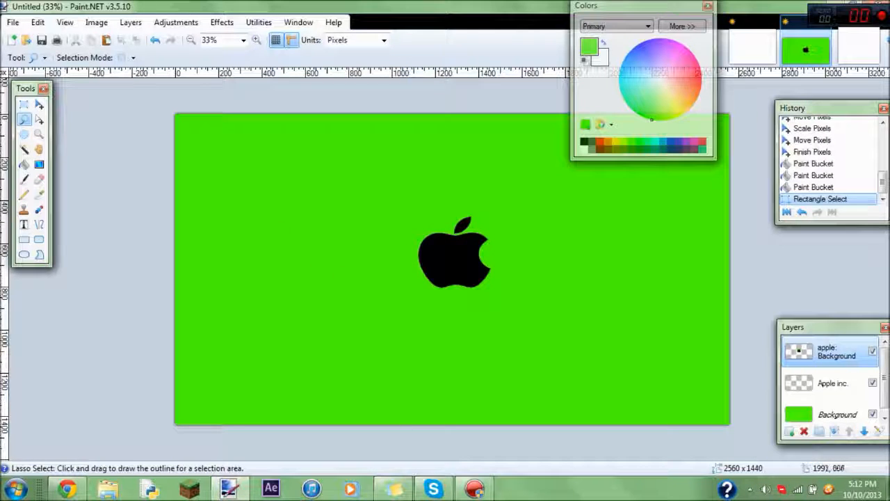
click(25, 104)
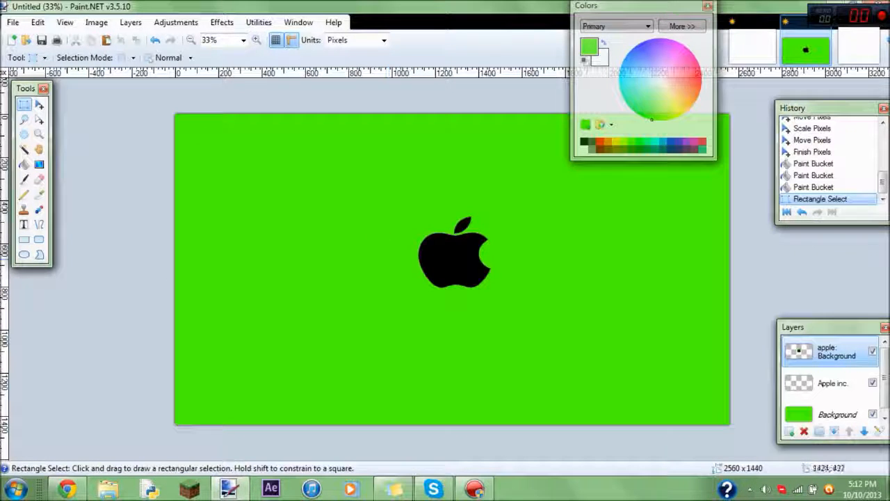
click(222, 22)
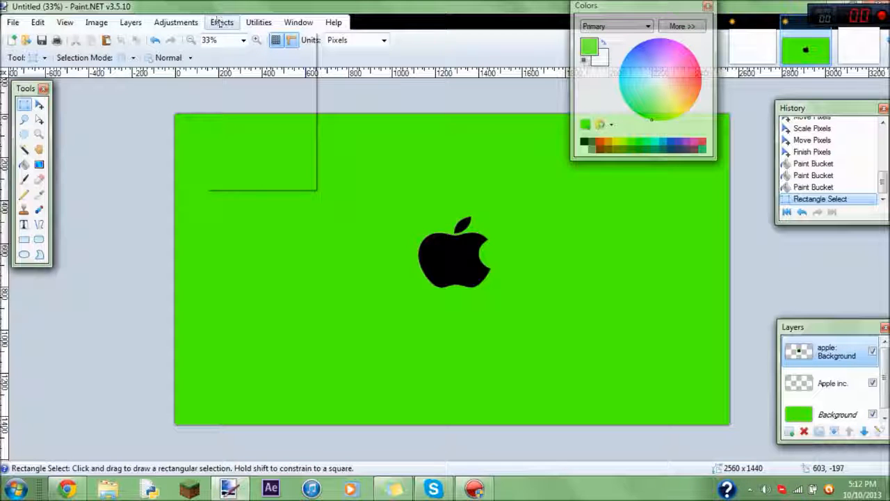
mouse_move(250, 23)
click(223, 22)
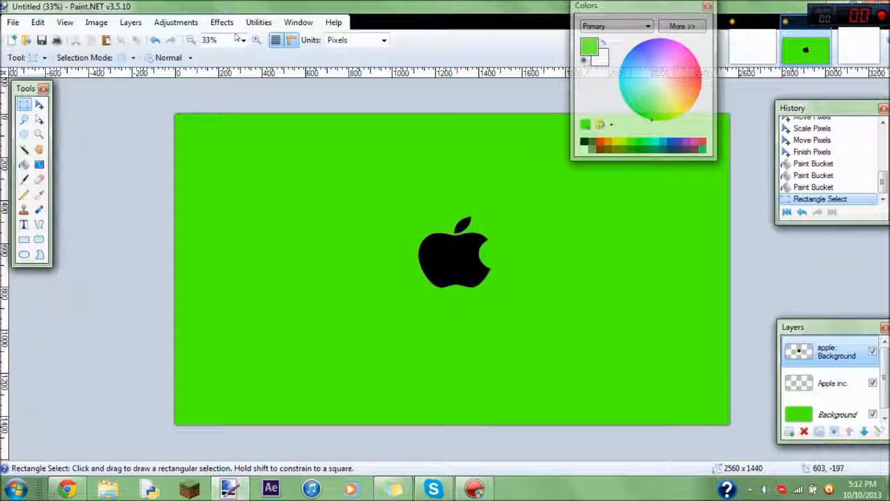
click(223, 22)
mouse_move(256, 44)
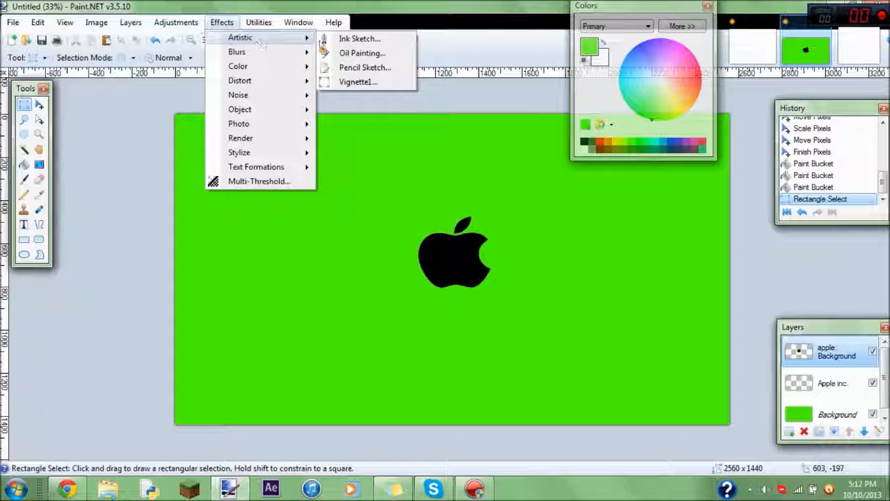
mouse_move(264, 169)
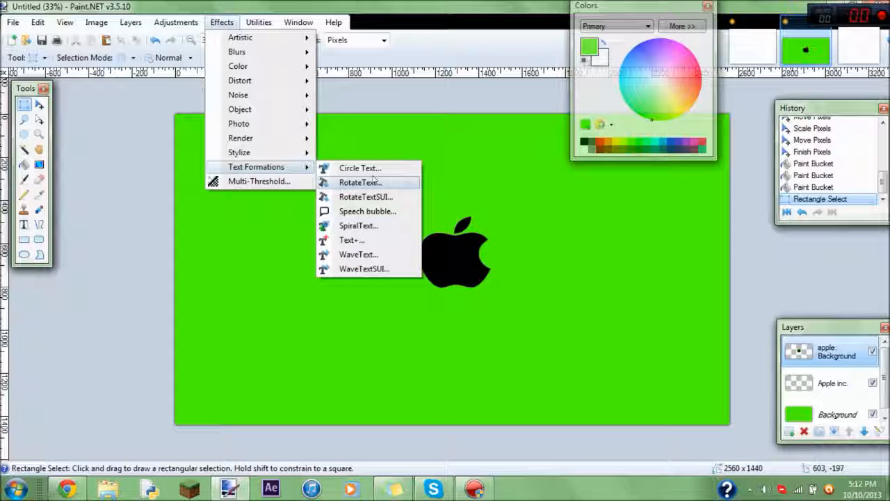
click(365, 225)
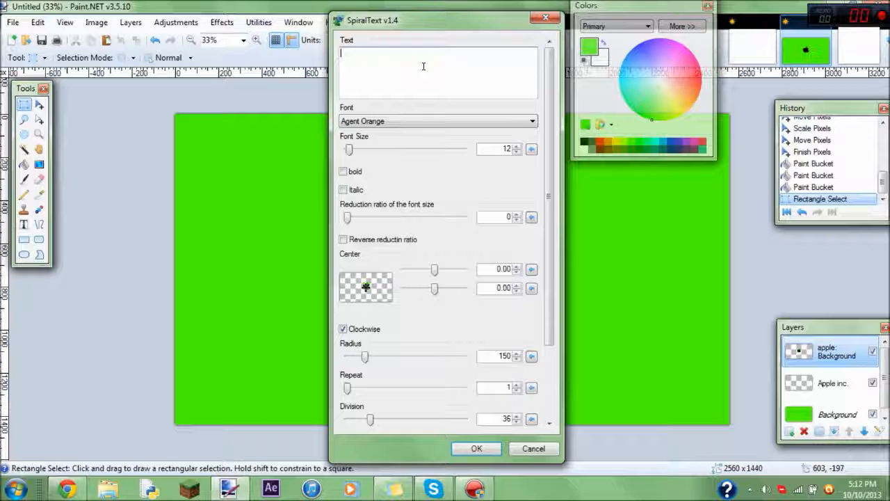
text(G)
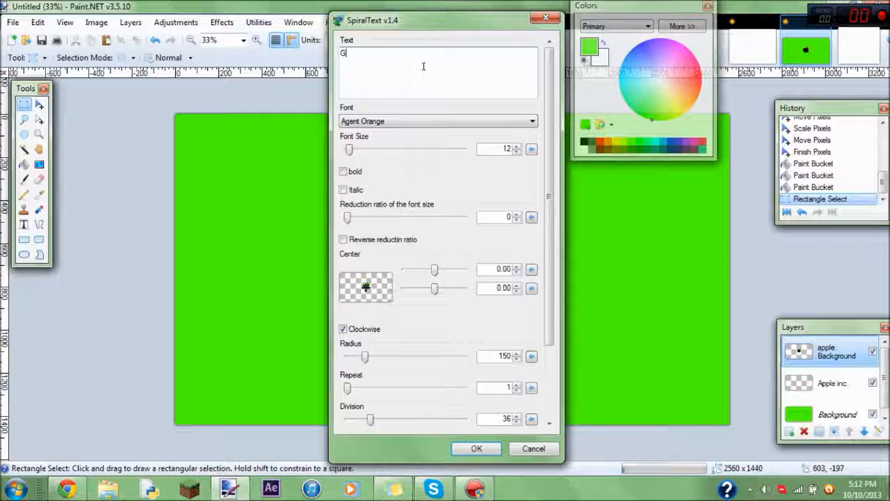
key(BackSpace)
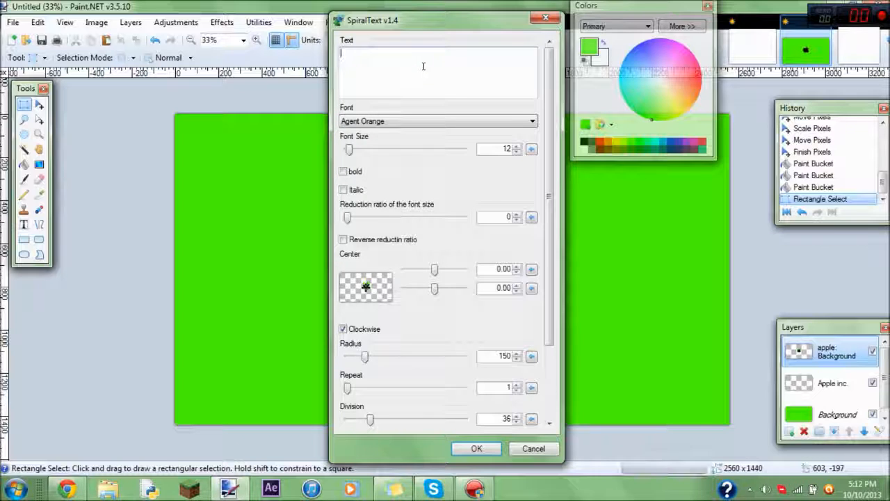
text(Apples are good for you!!!)
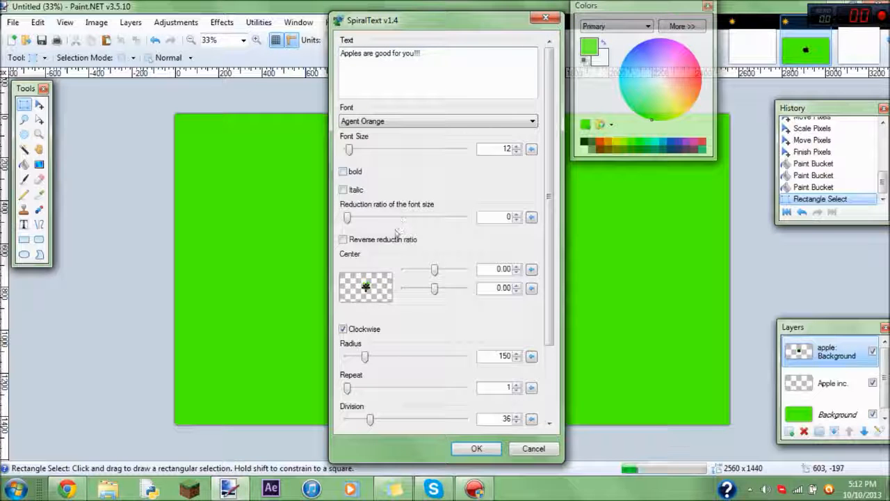
drag(448, 24, 222, 32)
drag(120, 157, 162, 162)
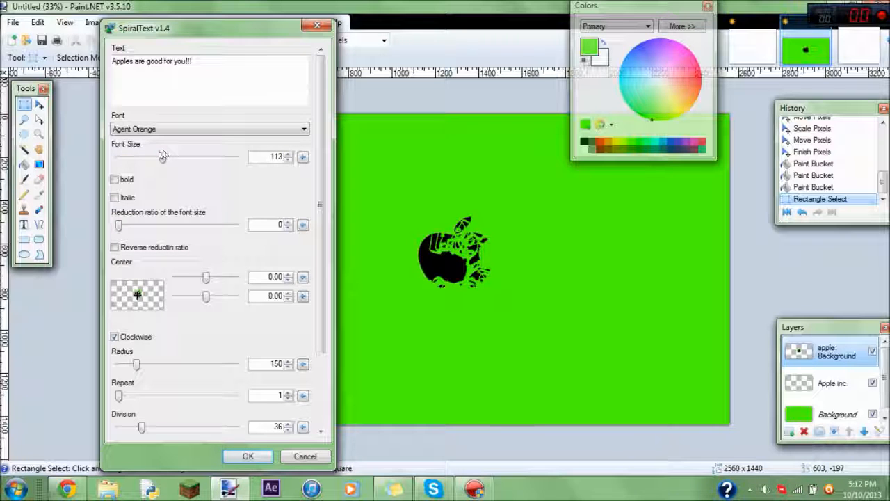
drag(160, 157, 140, 158)
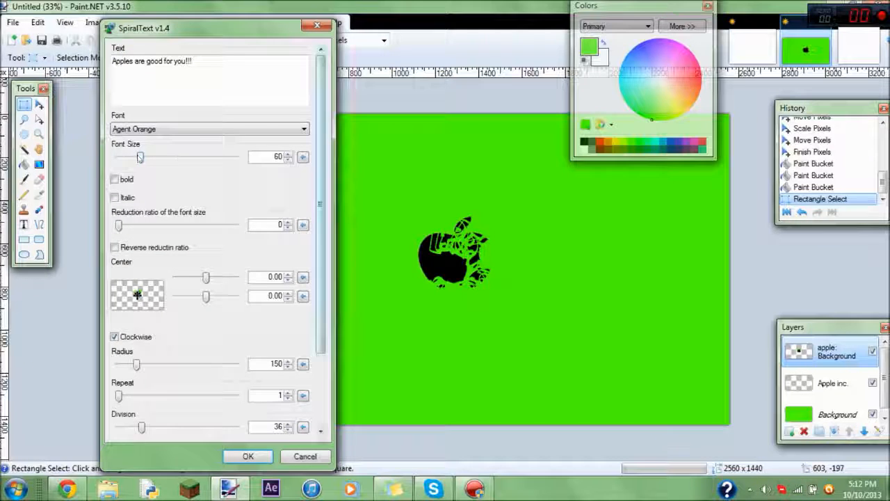
click(320, 460)
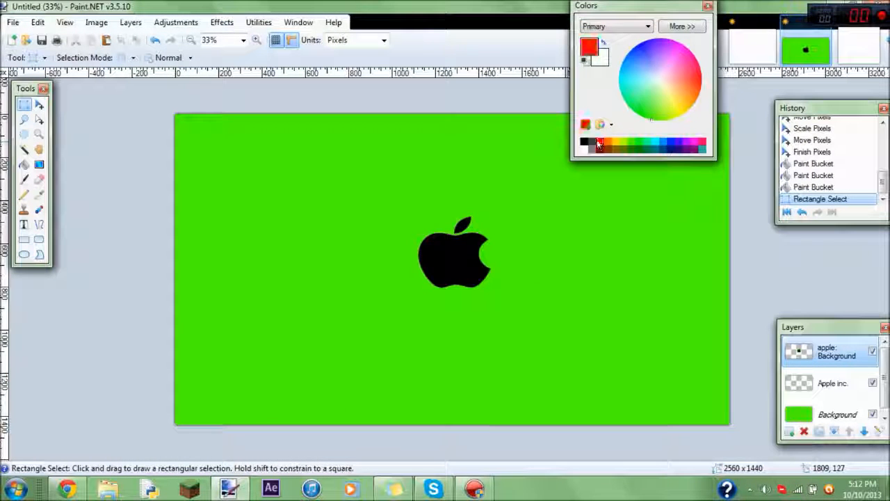
Step: Start the SpiralText effect on the apple layer and enter the text "Apples are good for you!!!"
click(221, 22)
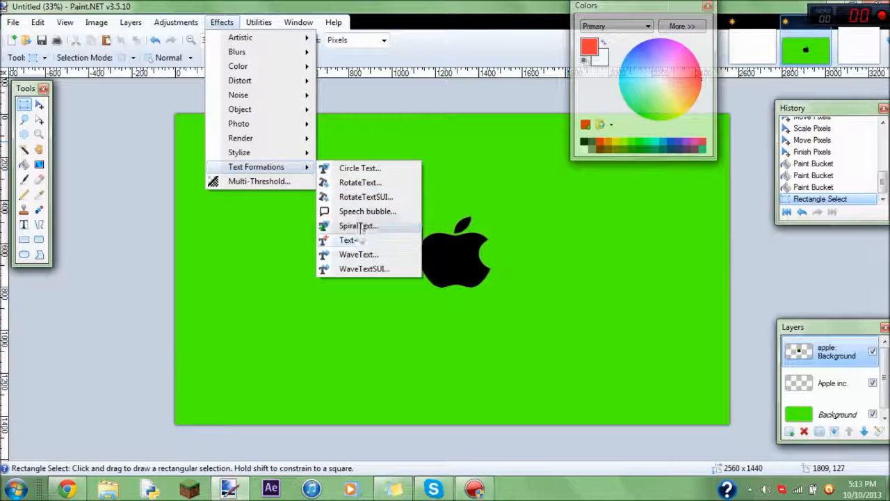
click(360, 227)
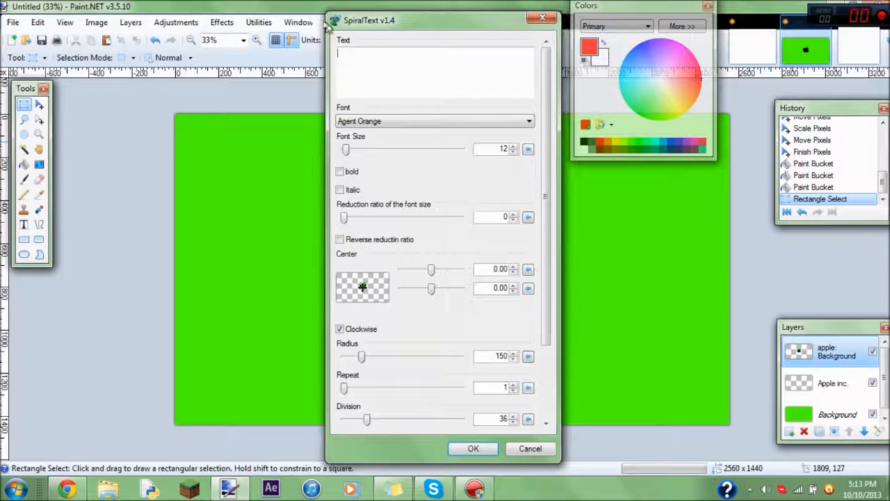
drag(416, 23, 197, 45)
text(Appl)
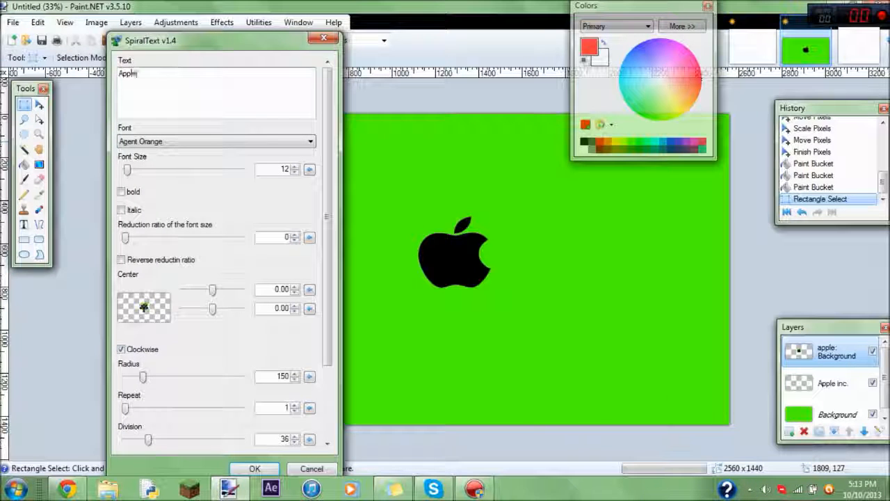
text(es are good for)
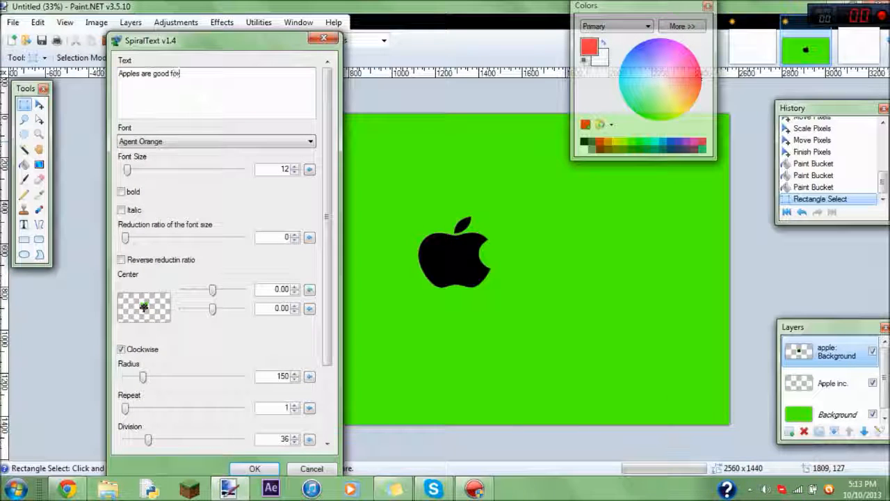
text( you!!!)
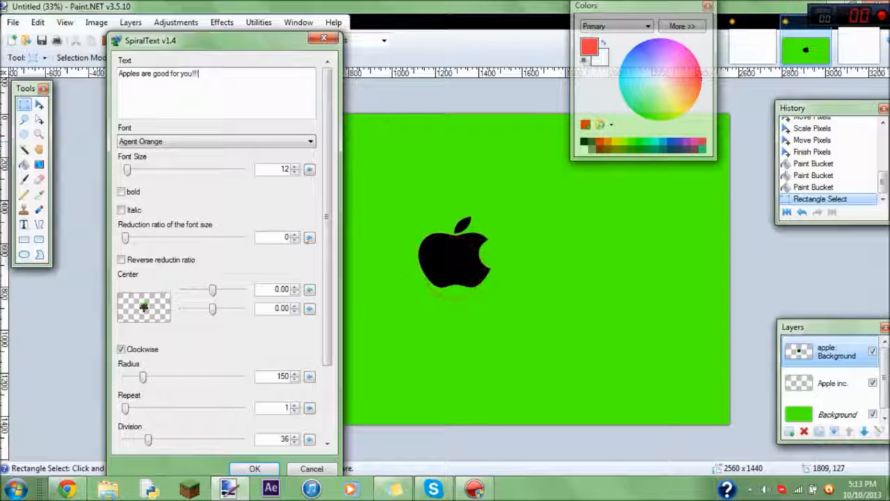
Step: Set the spiral text's font size to 86 and its radius to 374
drag(127, 170, 157, 169)
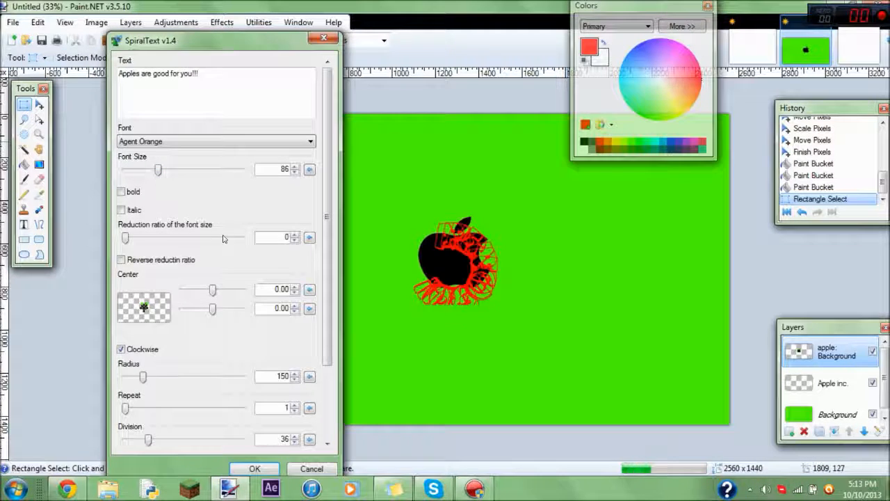
scroll(312, 358, down, 3)
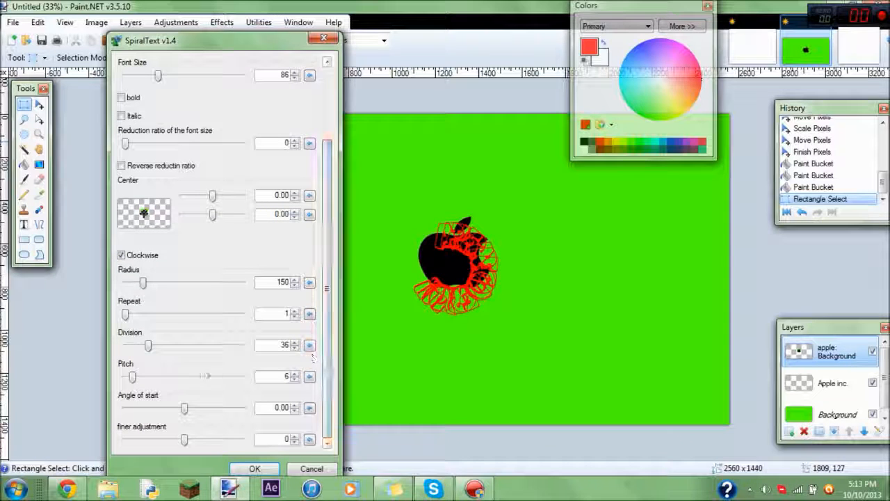
drag(143, 283, 170, 283)
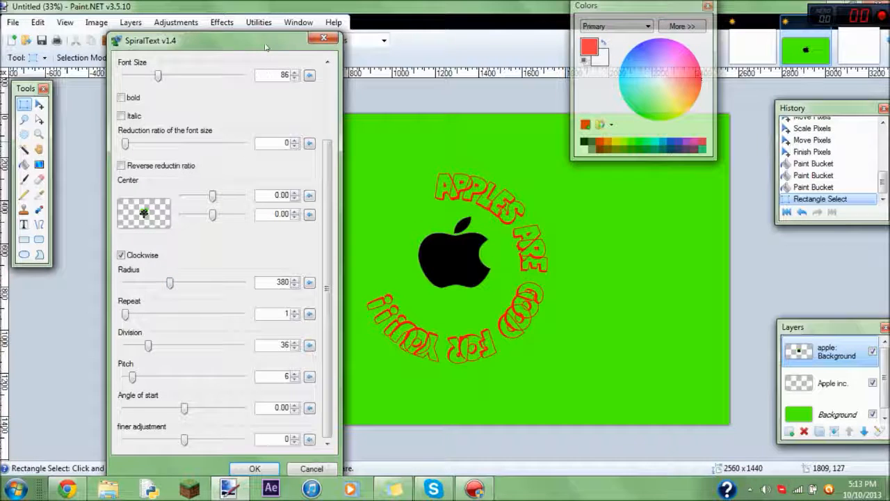
drag(224, 40, 196, 58)
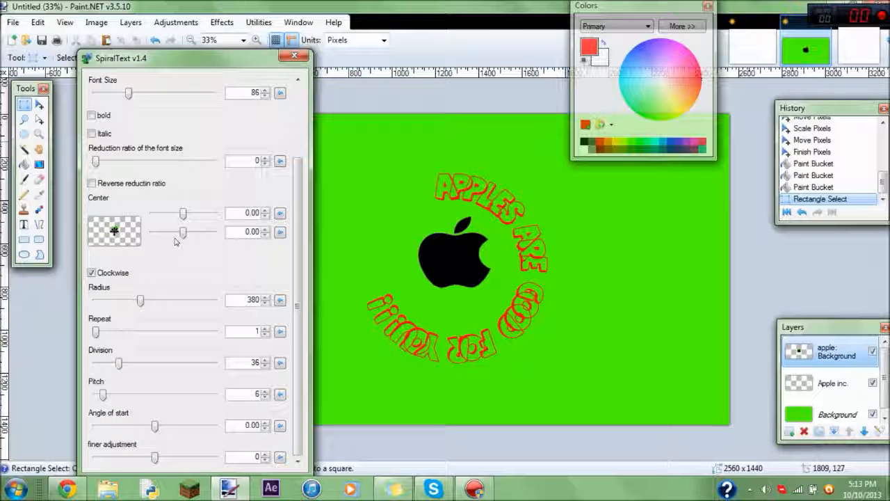
scroll(188, 237, down, 1)
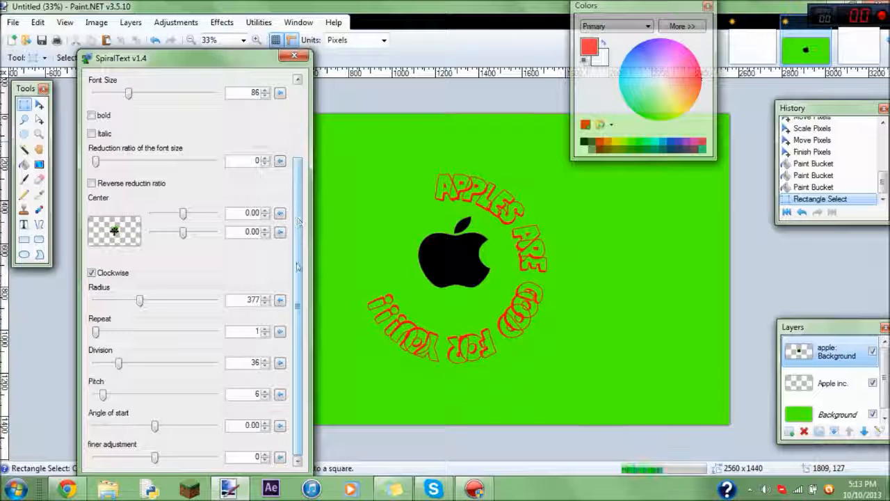
scroll(147, 339, down, 1)
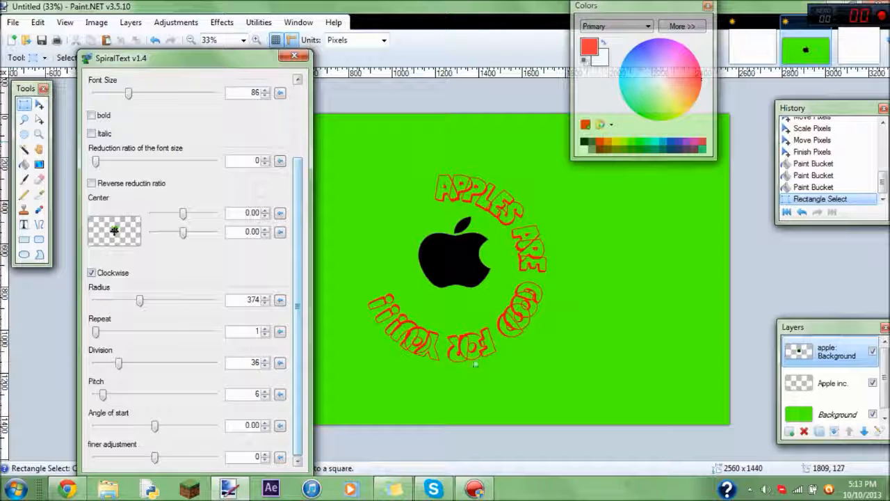
drag(153, 59, 156, 38)
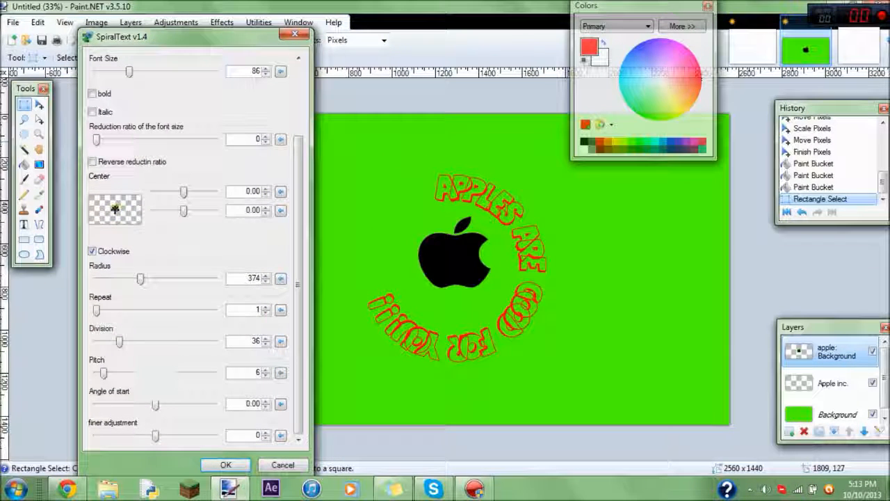
Step: Adjust the spiral text around the apple logo to pitch 0, radius 492 and font size 64
mouse_move(102, 374)
mouse_down()
mouse_move(128, 375)
mouse_move(94, 376)
mouse_up()
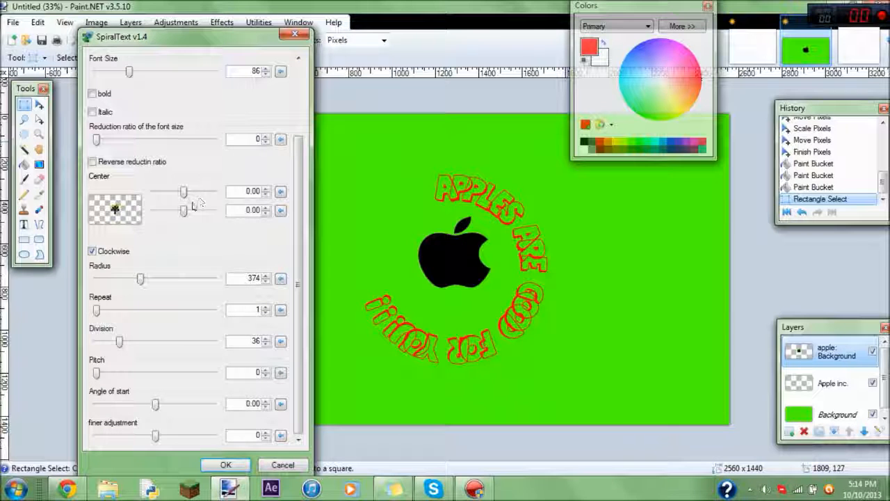
drag(142, 277, 154, 283)
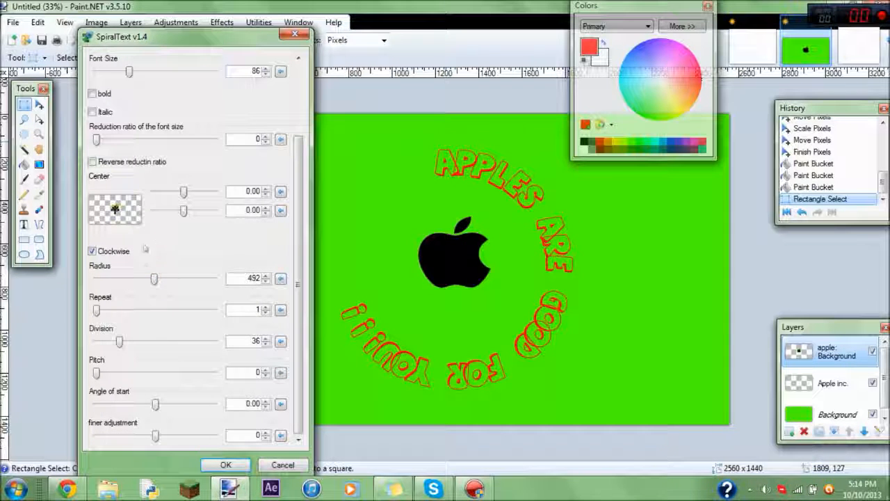
drag(123, 70, 121, 72)
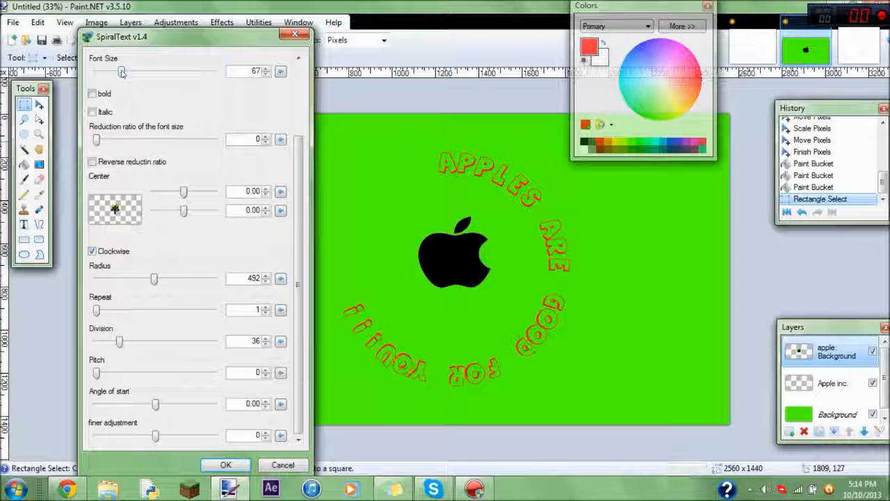
scroll(149, 432, down, 1)
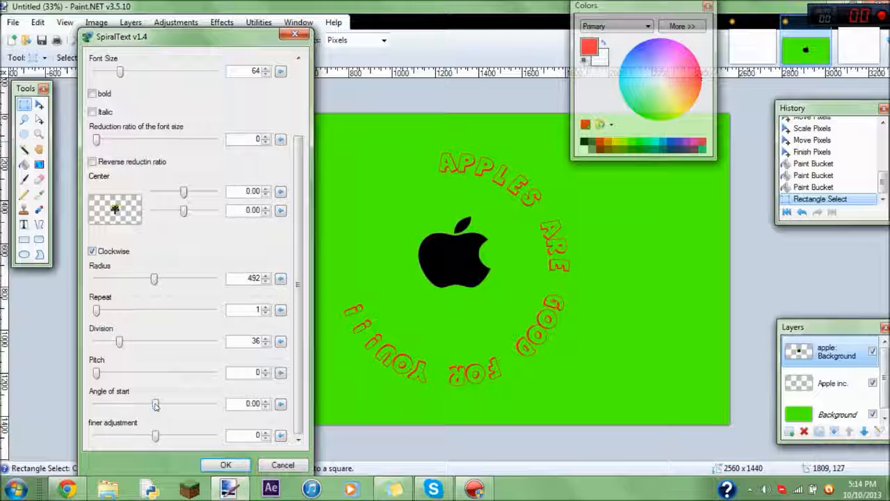
Step: Rotate the spiral text so it arches over the apple logo, with the angle of start at -127.69
drag(155, 405, 167, 407)
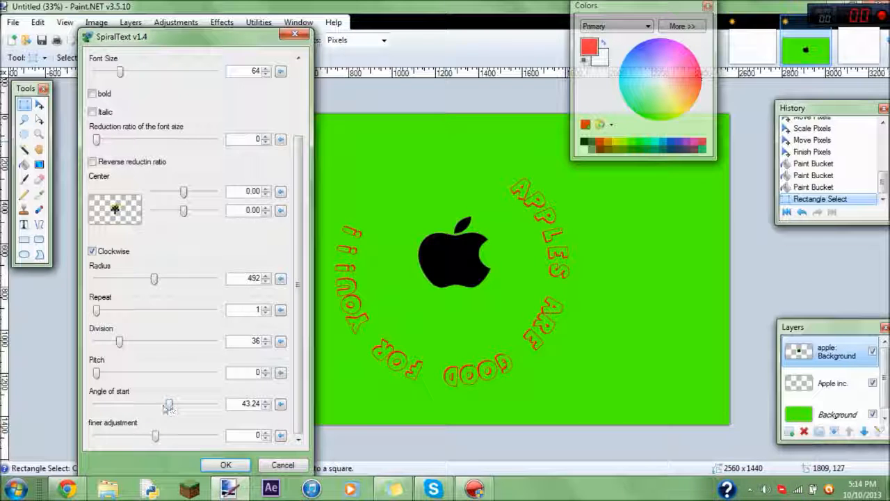
drag(169, 408, 119, 403)
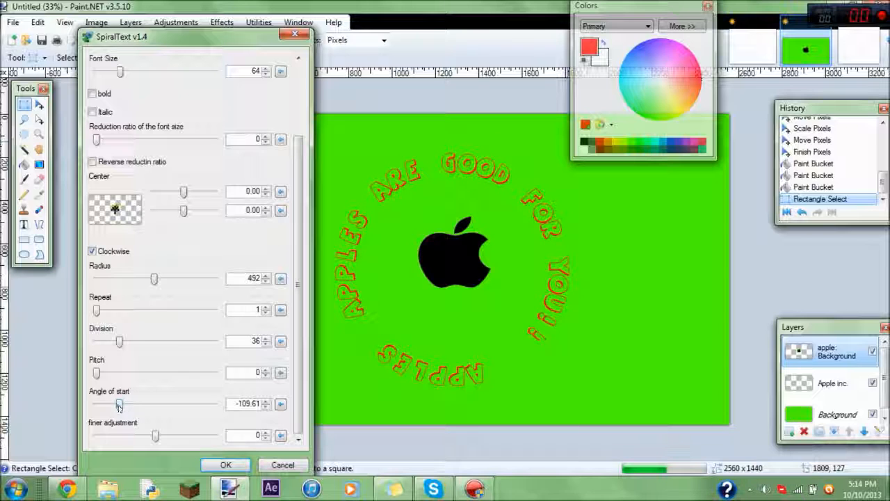
mouse_move(119, 407)
mouse_down()
mouse_move(126, 410)
mouse_move(106, 409)
mouse_move(114, 411)
mouse_up()
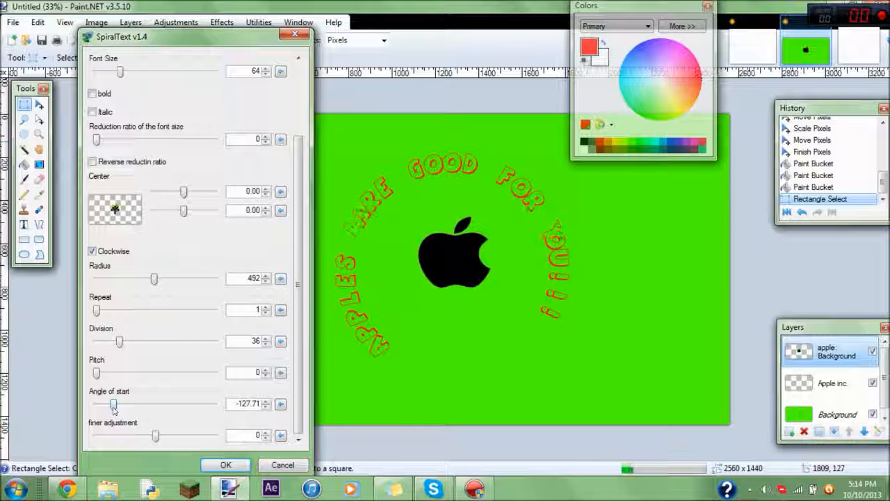
click(266, 400)
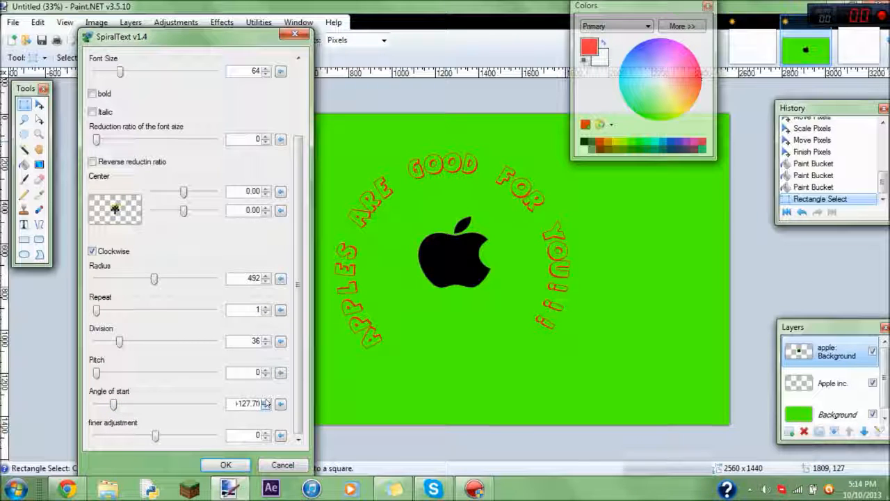
click(266, 401)
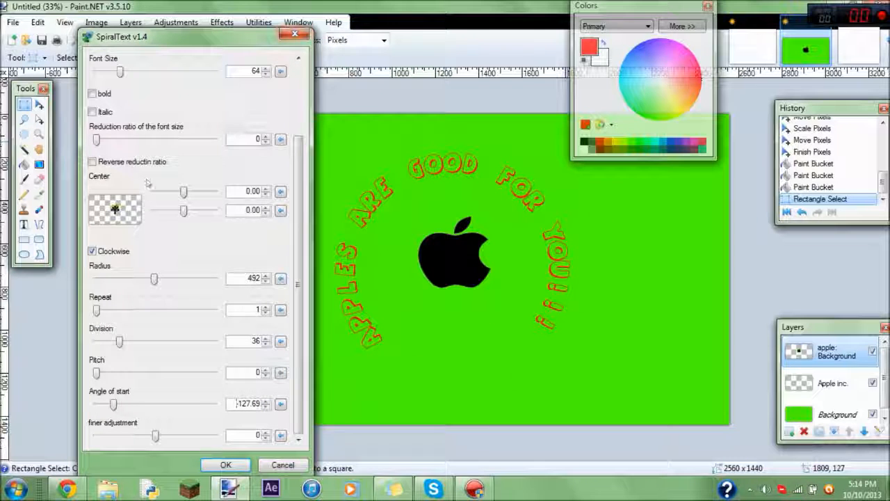
Step: Shift the spiral text's center to 0.06 horizontally and 0.02 vertically, and apply the SpiralText effect
click(116, 210)
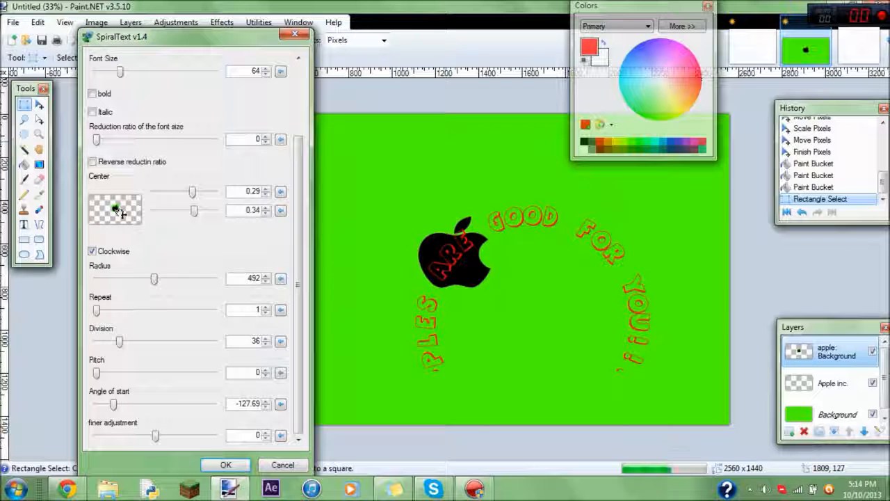
drag(116, 210, 116, 209)
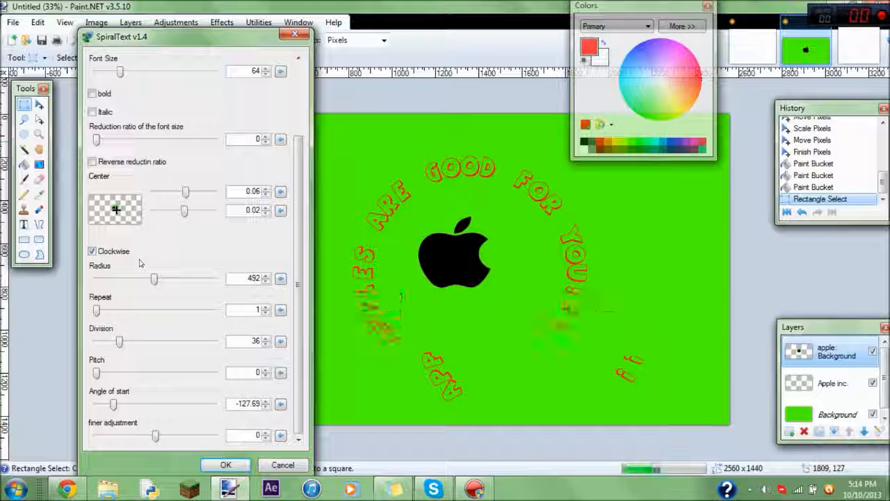
click(228, 464)
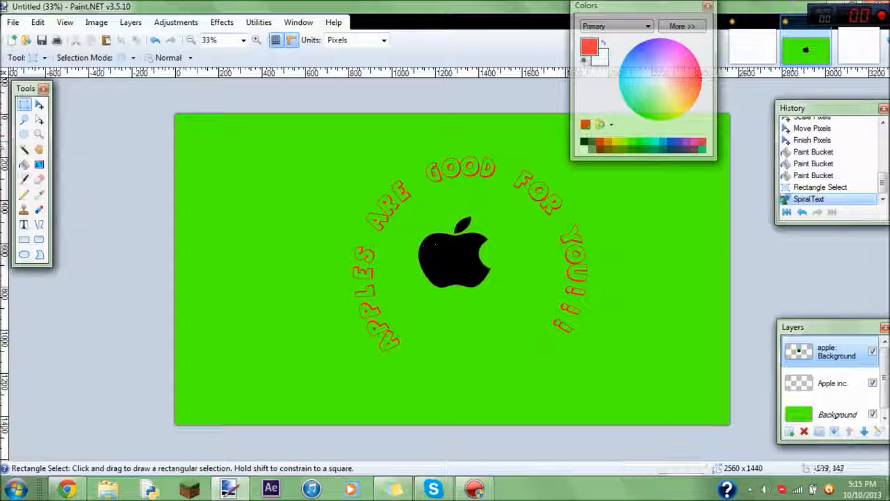
Step: Try placing a small line of size 12 text beside the spiral lettering with the Text tool, and undo it through the history
click(24, 224)
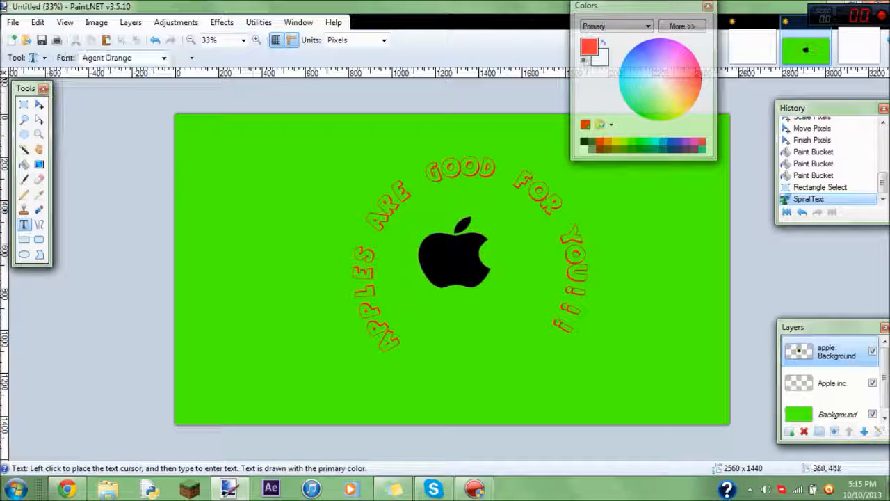
click(257, 217)
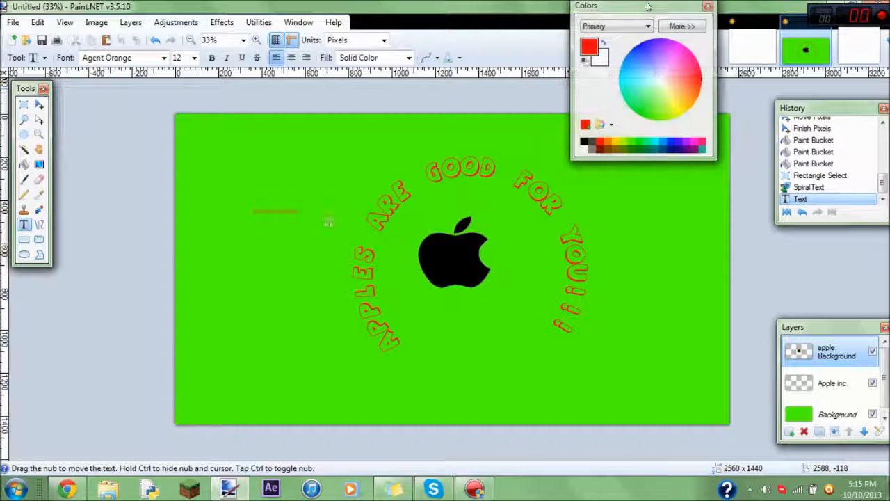
drag(648, 7, 651, 17)
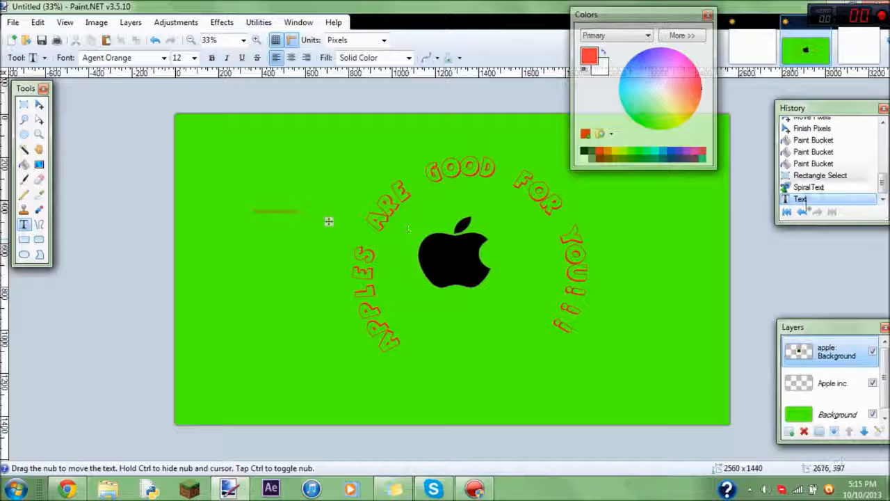
scroll(810, 175, up, 6)
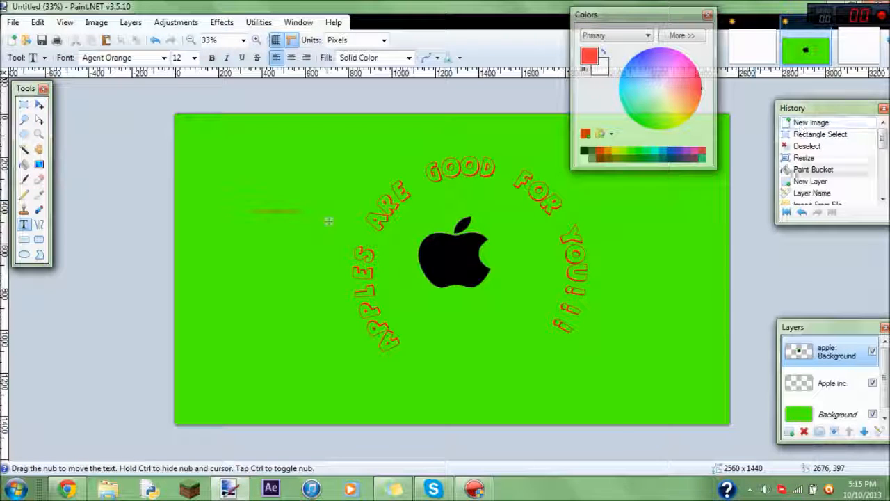
click(806, 169)
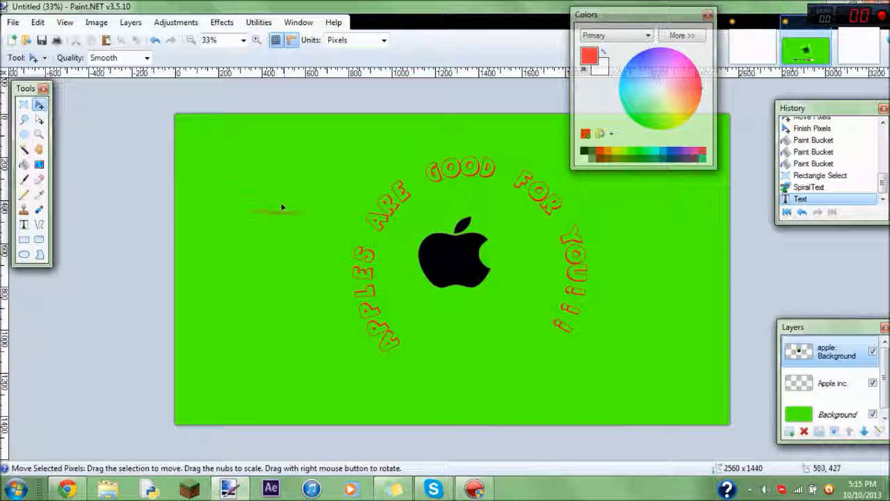
click(802, 212)
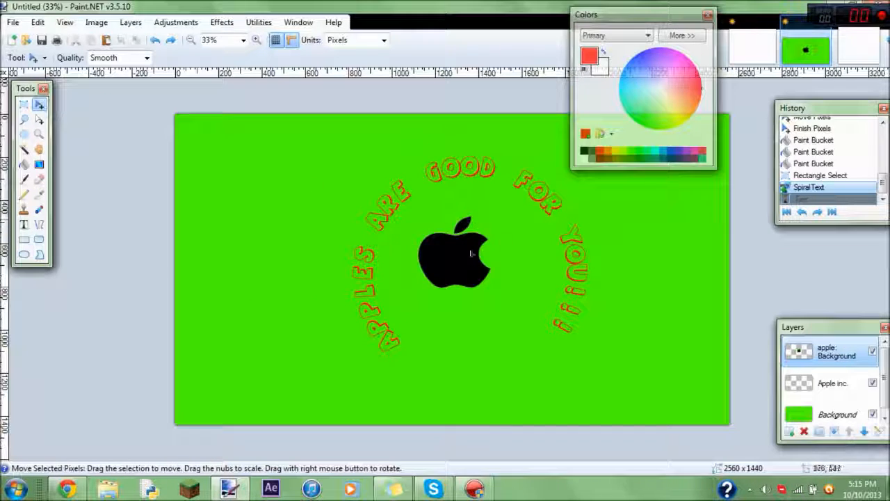
drag(640, 14, 668, 88)
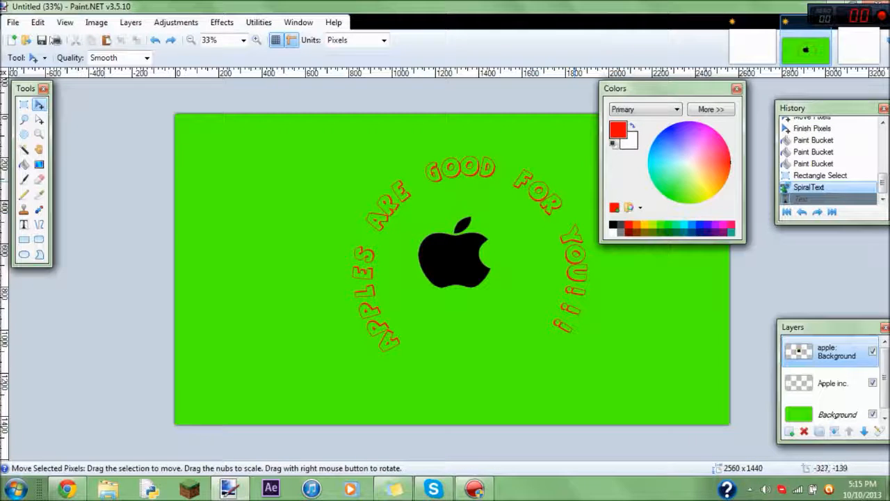
click(12, 23)
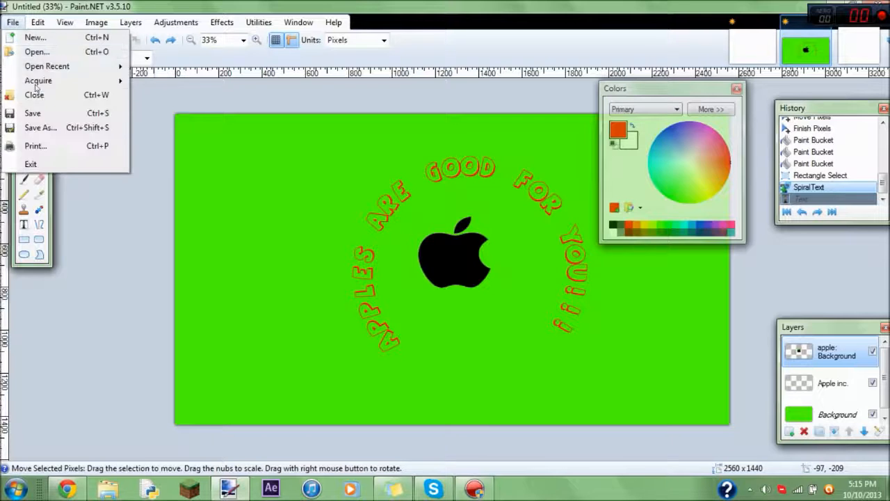
click(58, 131)
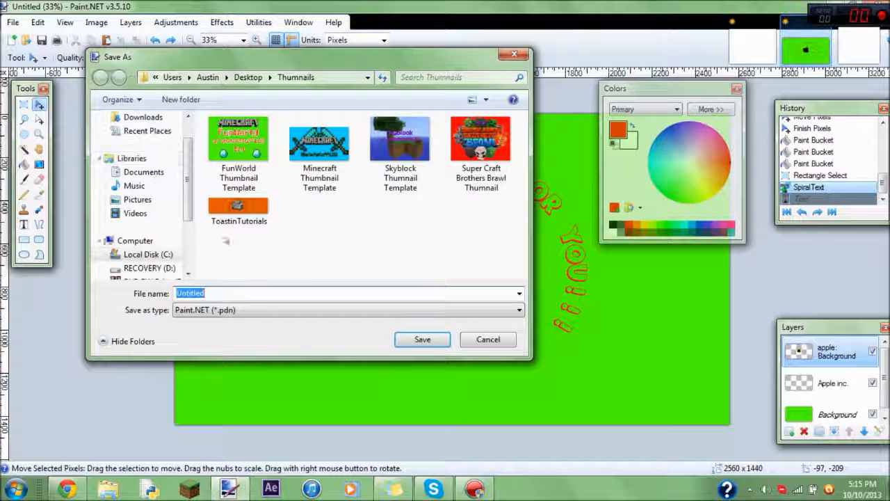
drag(267, 68, 430, 78)
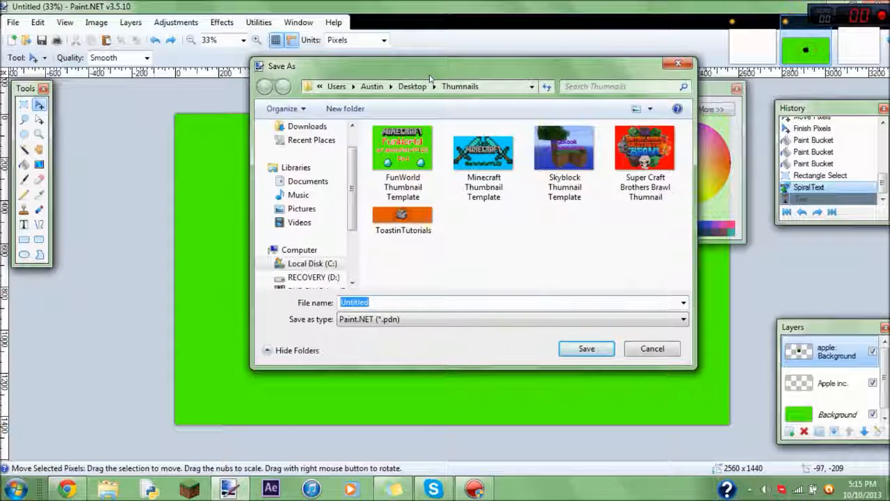
key(BackSpace)
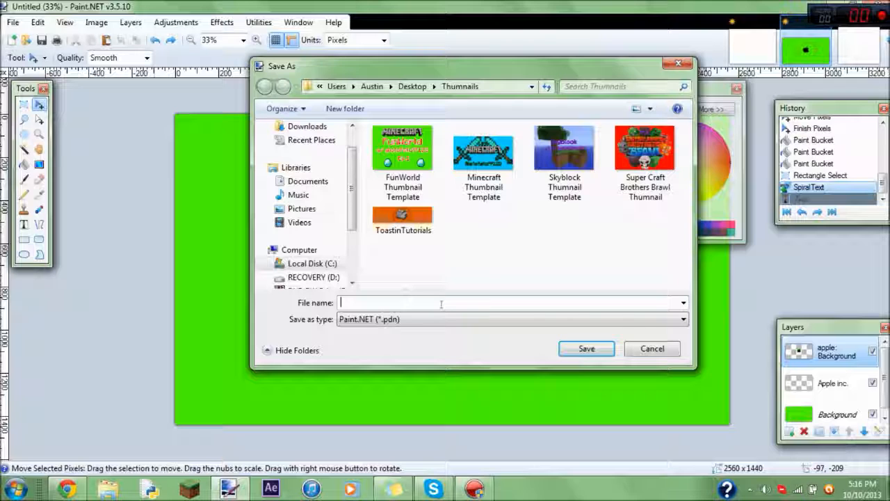
text(A)
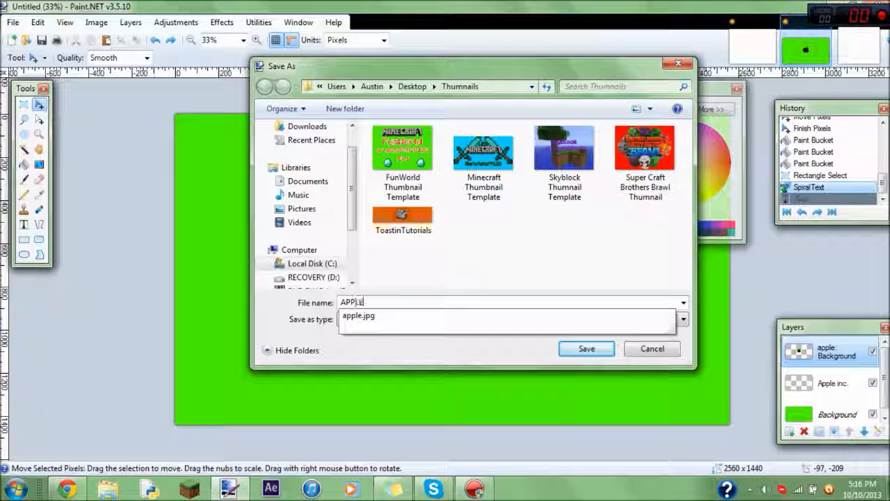
text(PPLE e)
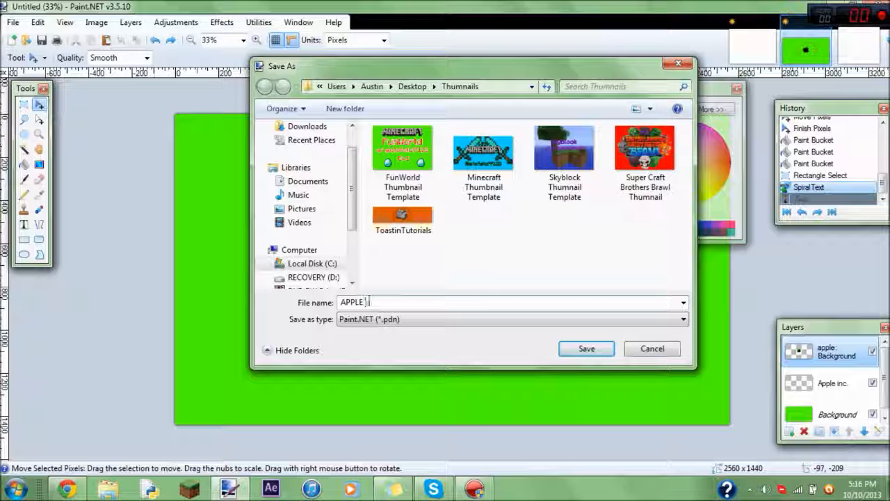
key(BackSpace)
key(BackSpace)
key(BackSpace)
key(BackSpace)
key(BackSpace)
key(BackSpace)
key(BackSpace)
key(BackSpace)
key(BackSpace)
click(382, 321)
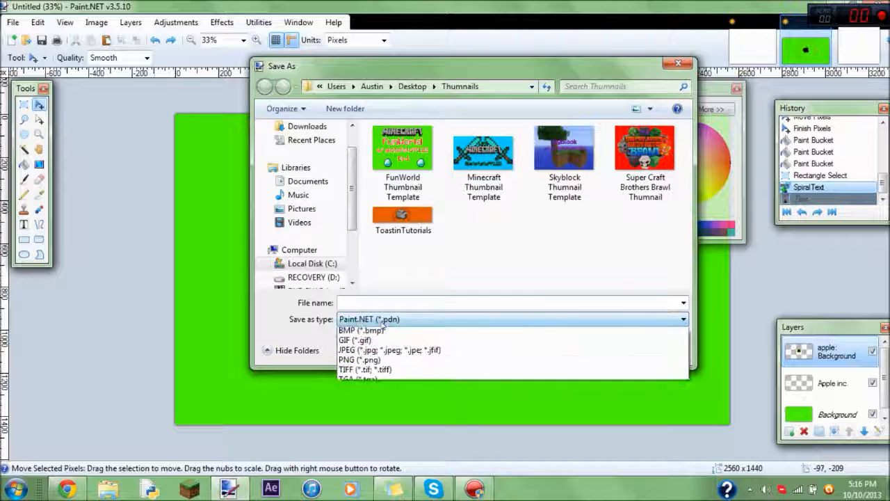
click(396, 299)
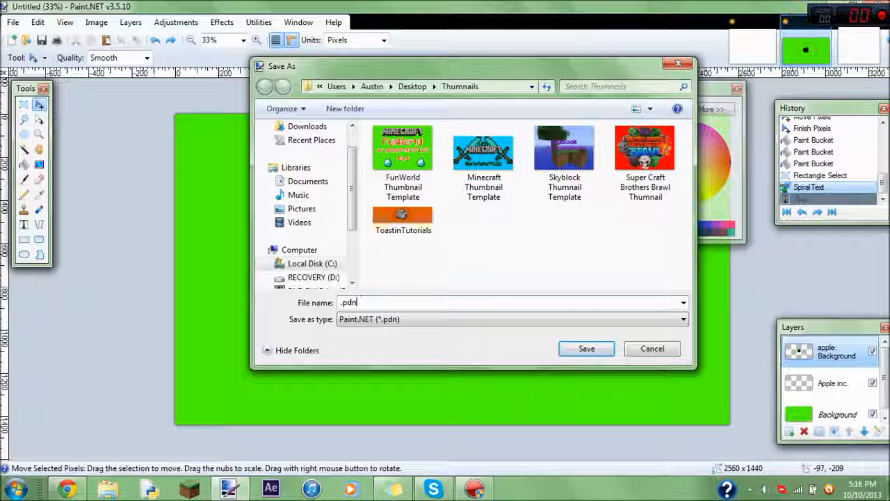
click(403, 317)
click(361, 320)
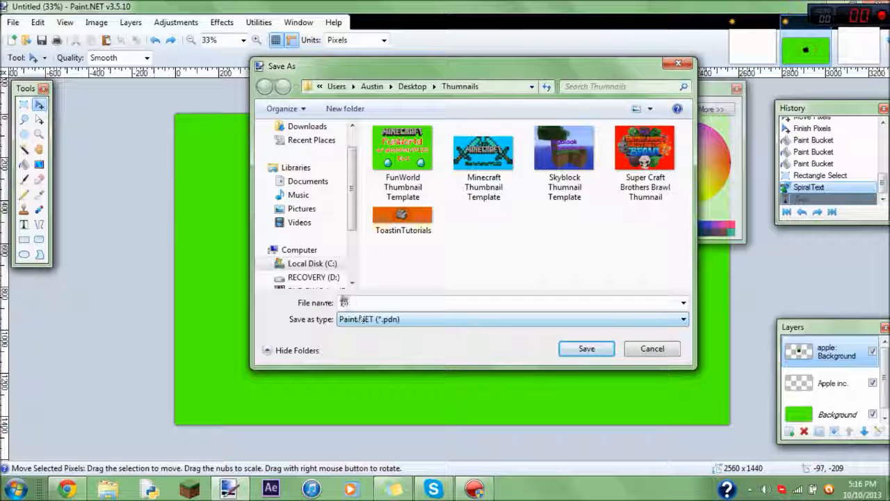
drag(347, 304, 323, 286)
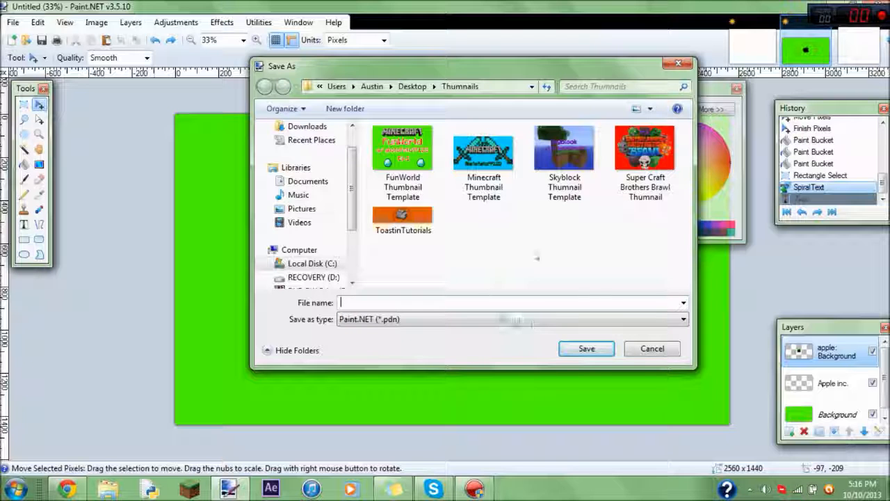
click(650, 349)
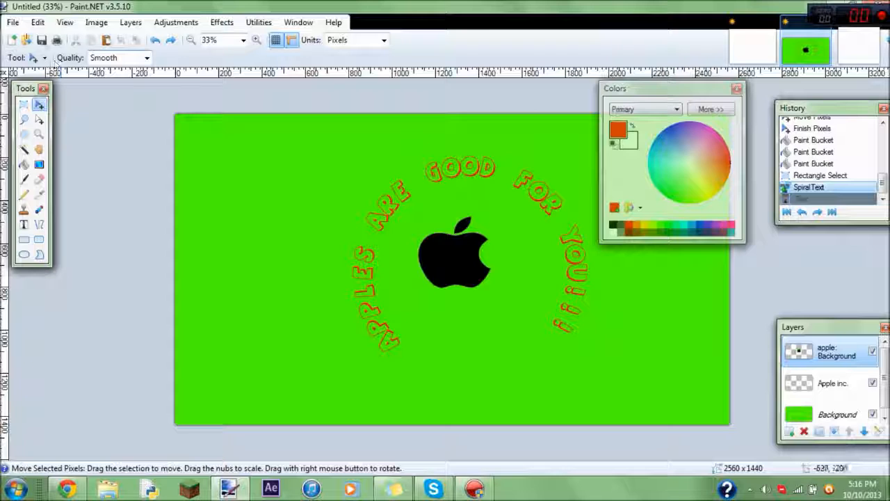
Step: Save the image as a 32-bit PNG named "pdsfdspf" in the Thumnails folder, flattening its layers
click(12, 22)
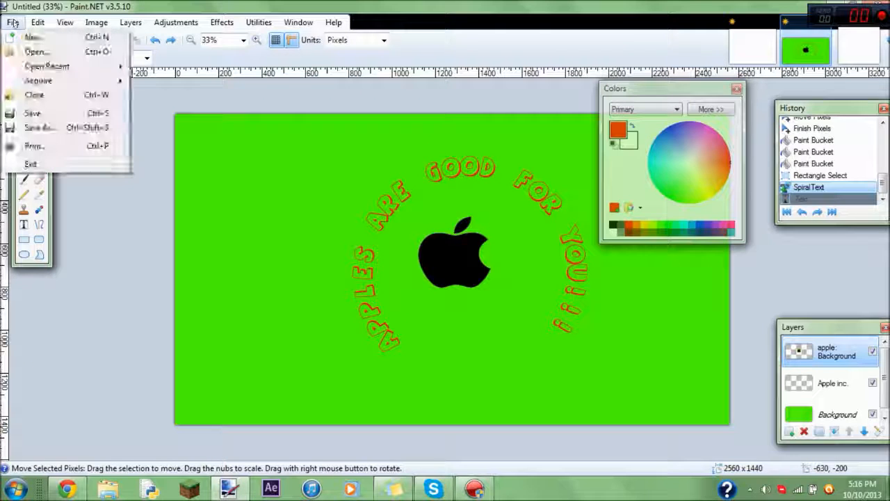
click(63, 128)
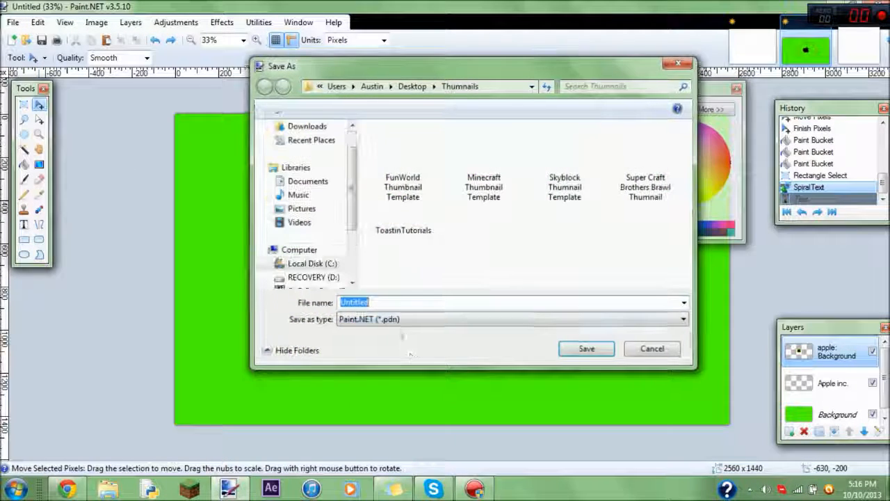
click(402, 319)
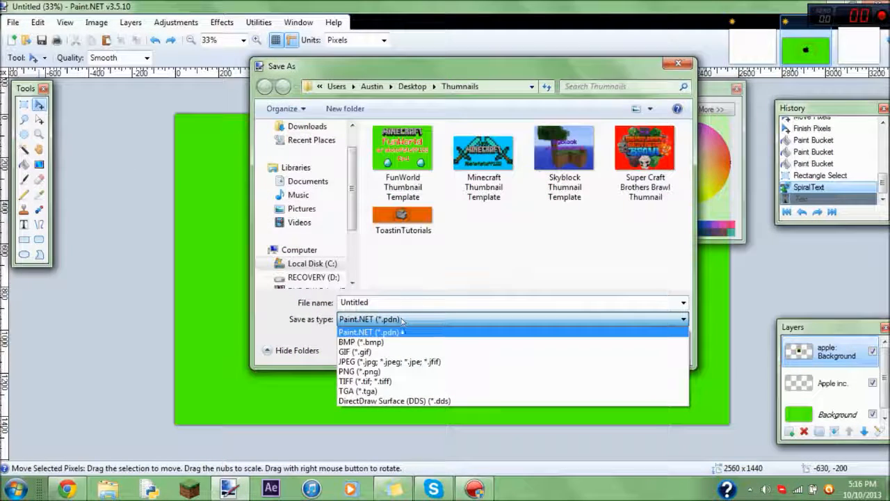
click(380, 371)
double_click(394, 301)
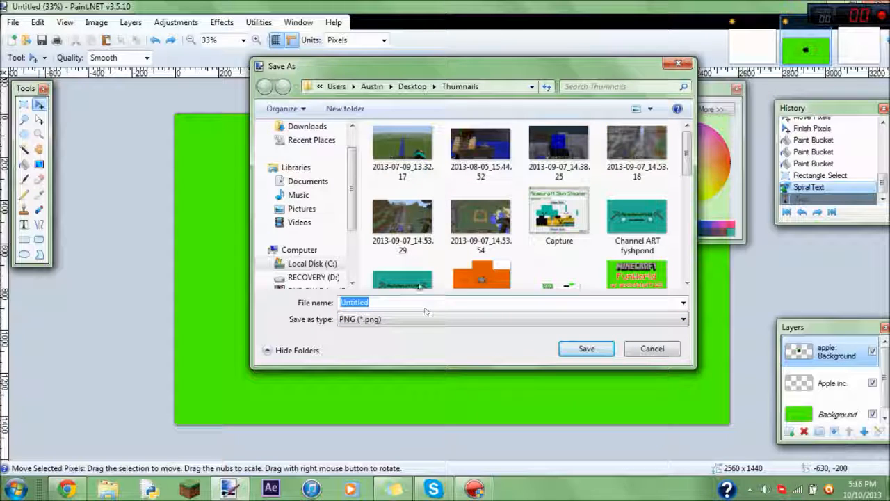
text(pdsfdspf)
click(582, 347)
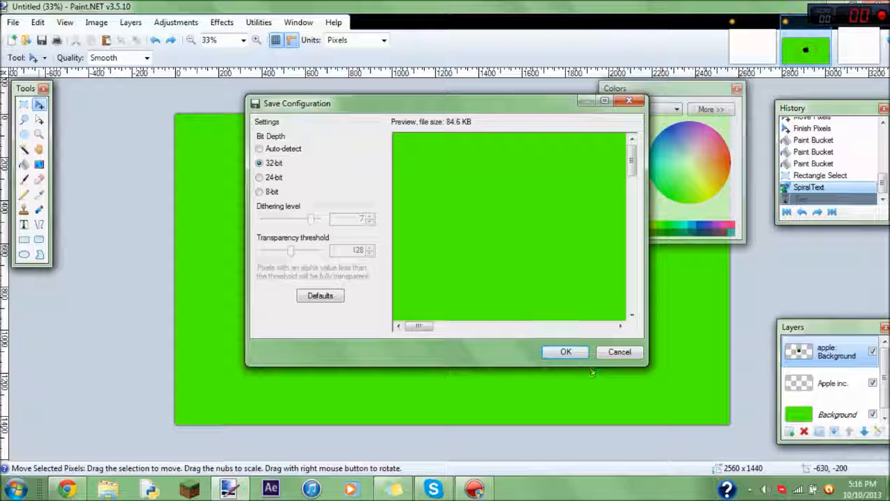
click(560, 352)
click(382, 247)
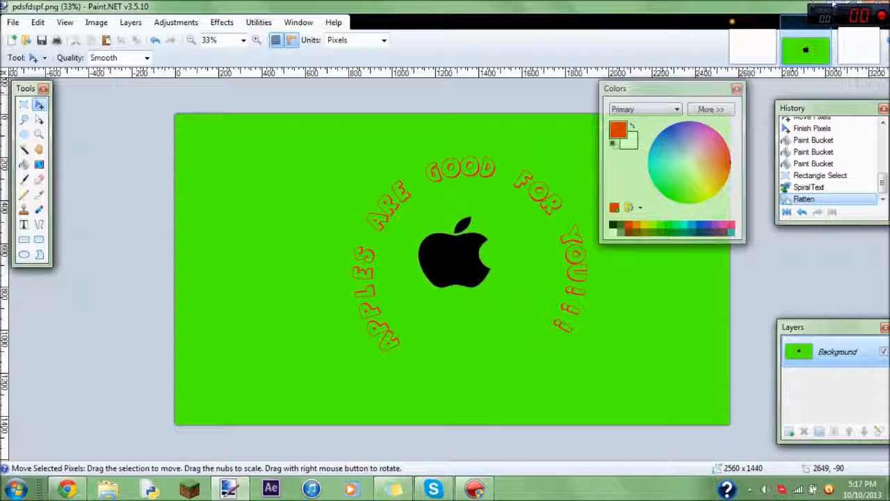
Step: Switch to the desktop's Thumnails folder, view the saved pdsfdspf image in Windows Photo Viewer, and close the viewer
click(827, 6)
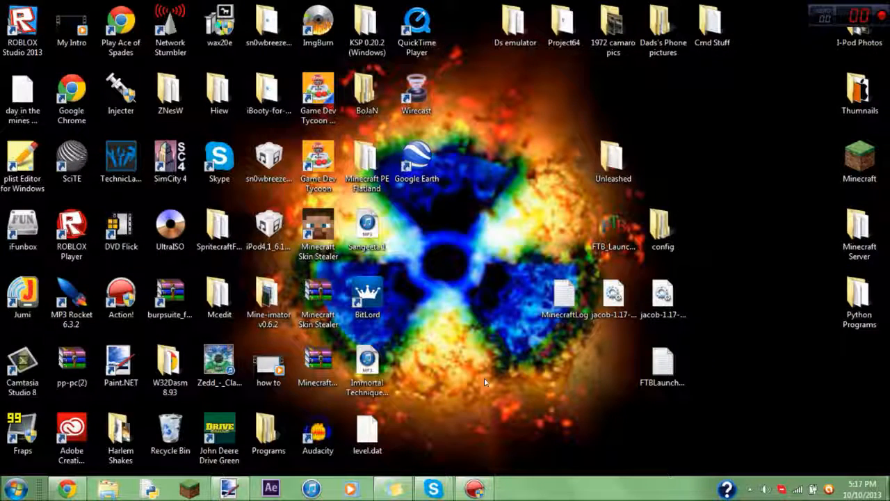
double_click(860, 91)
scroll(550, 181, down, 10)
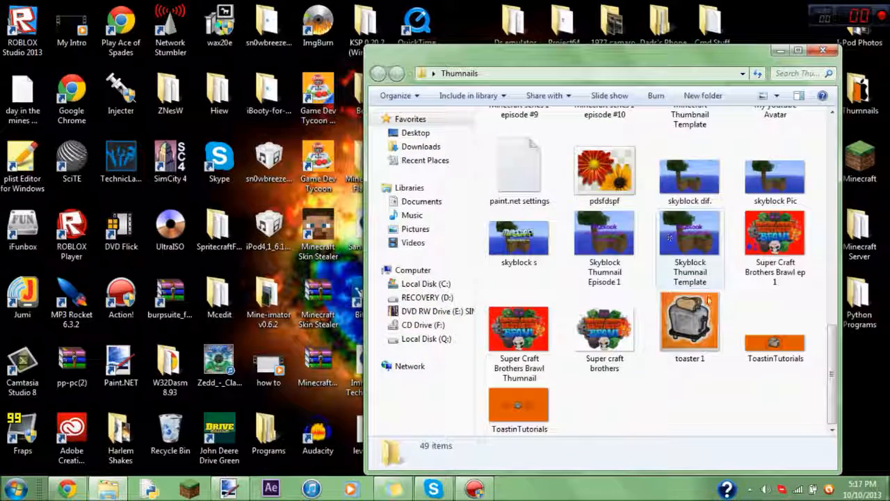
click(603, 177)
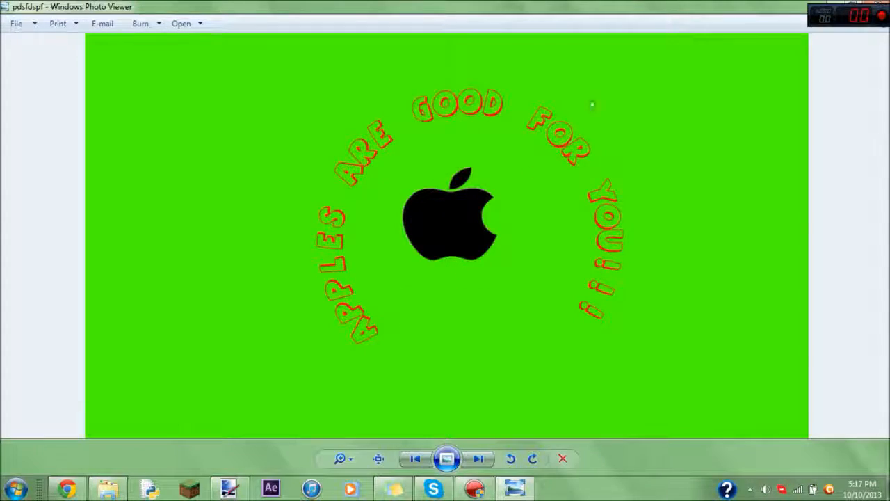
drag(781, 10, 597, 94)
click(757, 79)
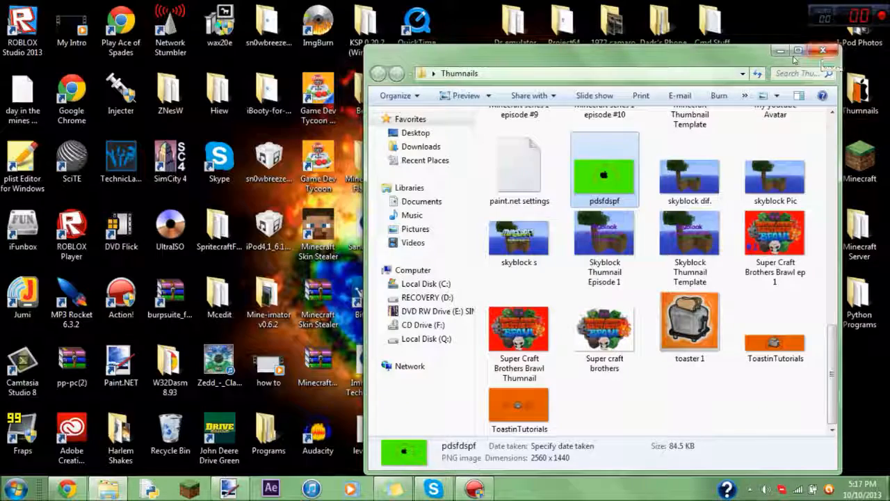
drag(730, 72, 609, 36)
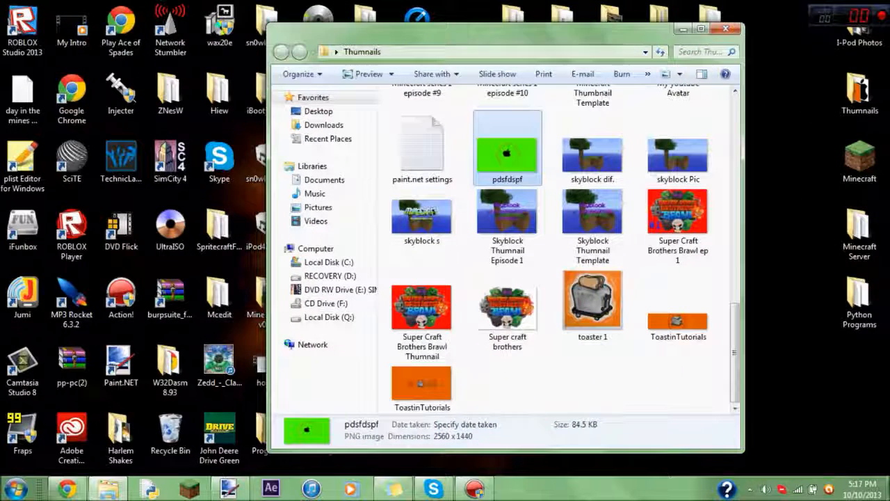